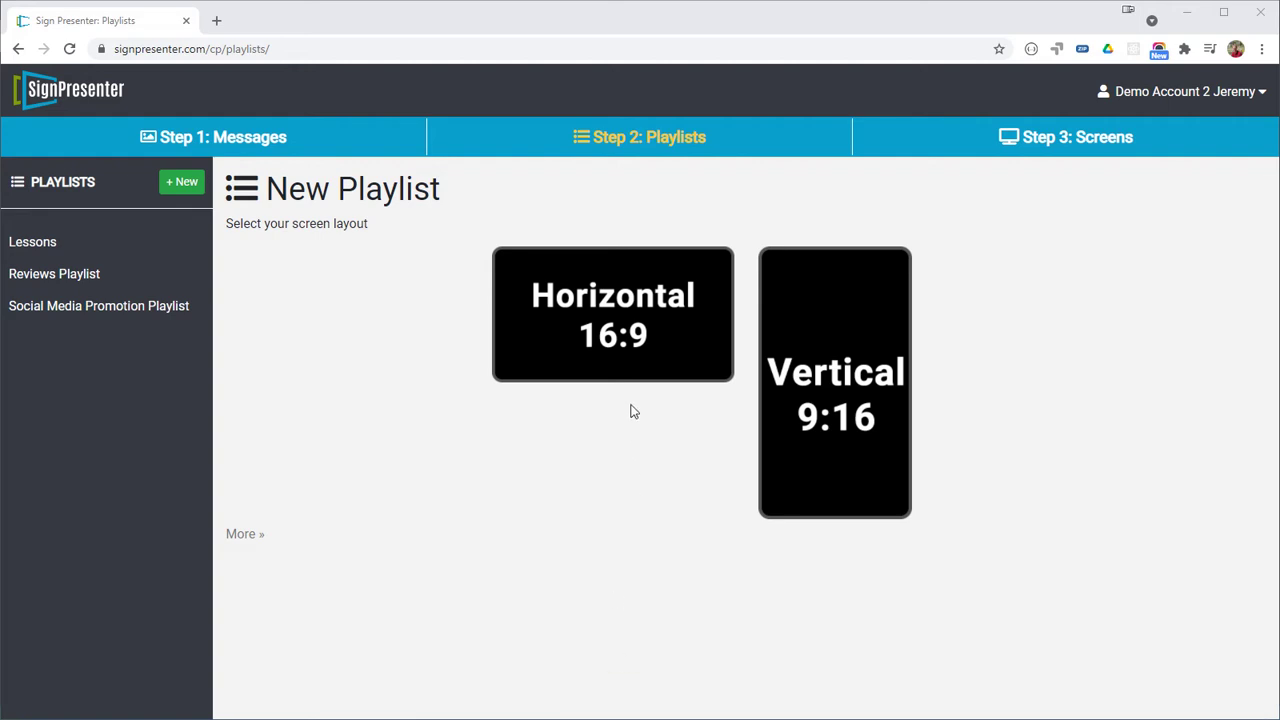
- Start a new 16:9 custom playlist and add the entire Lessons playlist to it
left_click(594, 318)
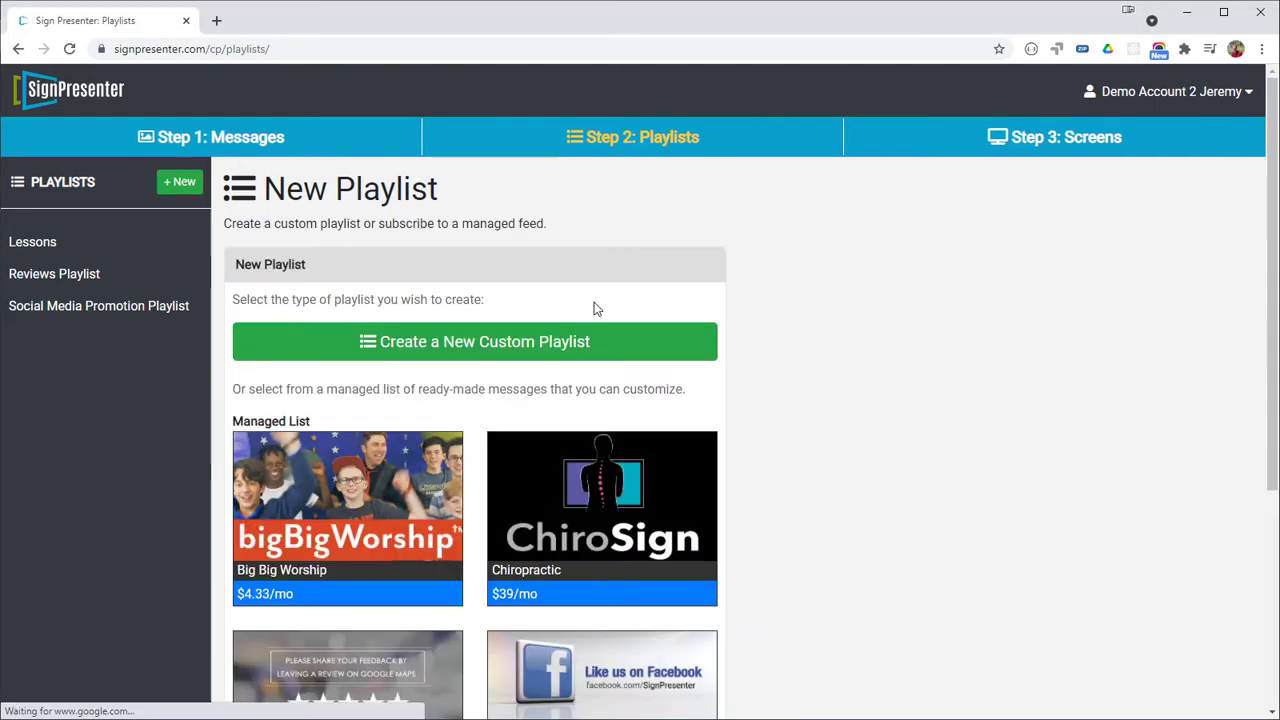
left_click(459, 367)
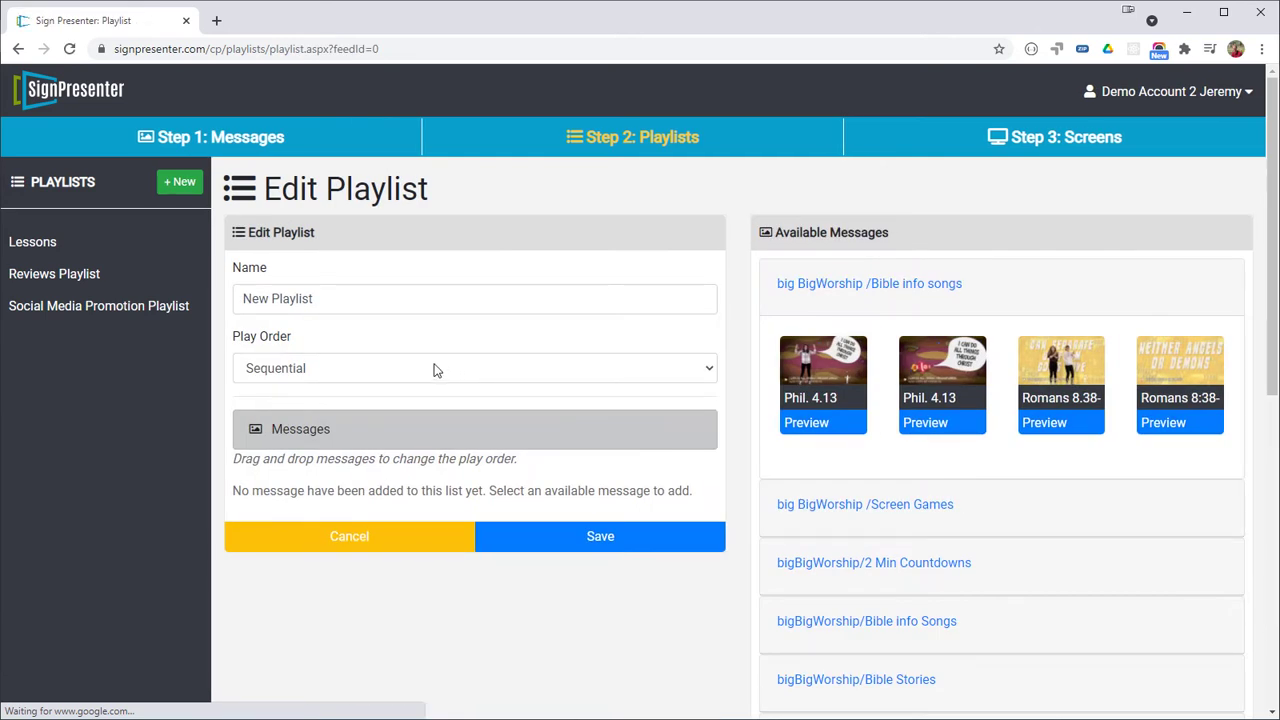
scroll(728, 442, "down", 6)
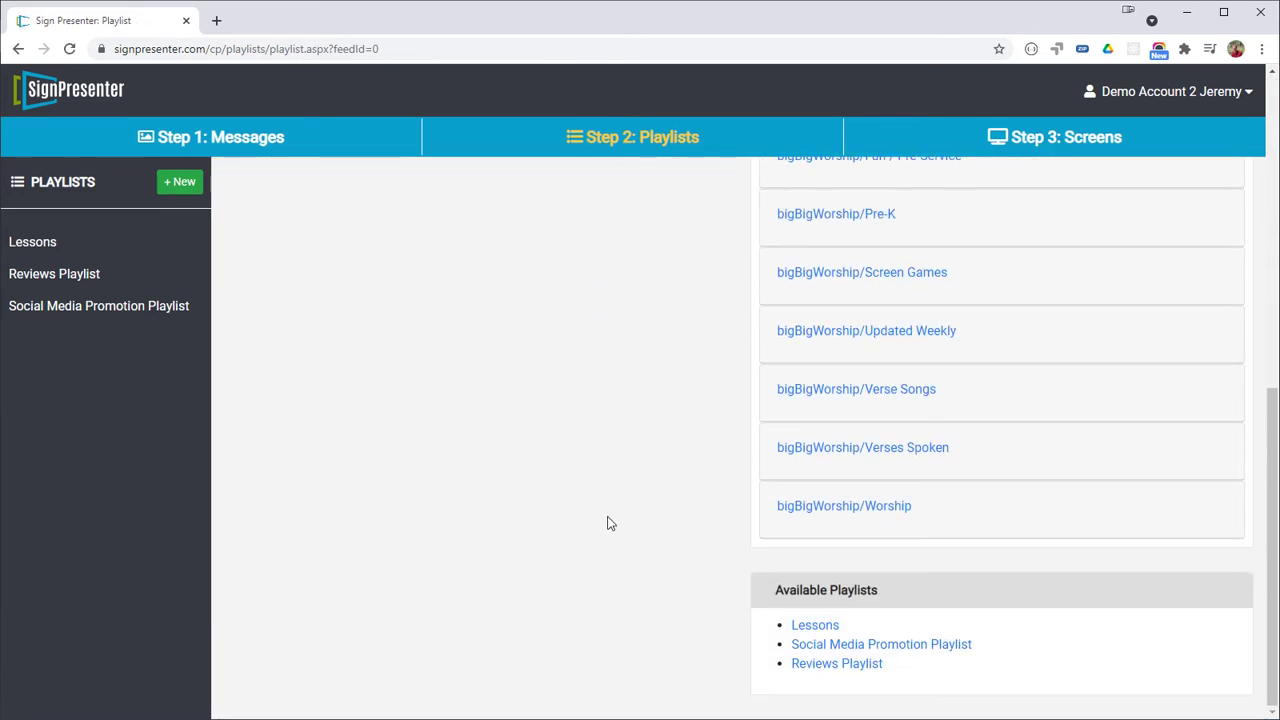
left_click(818, 630)
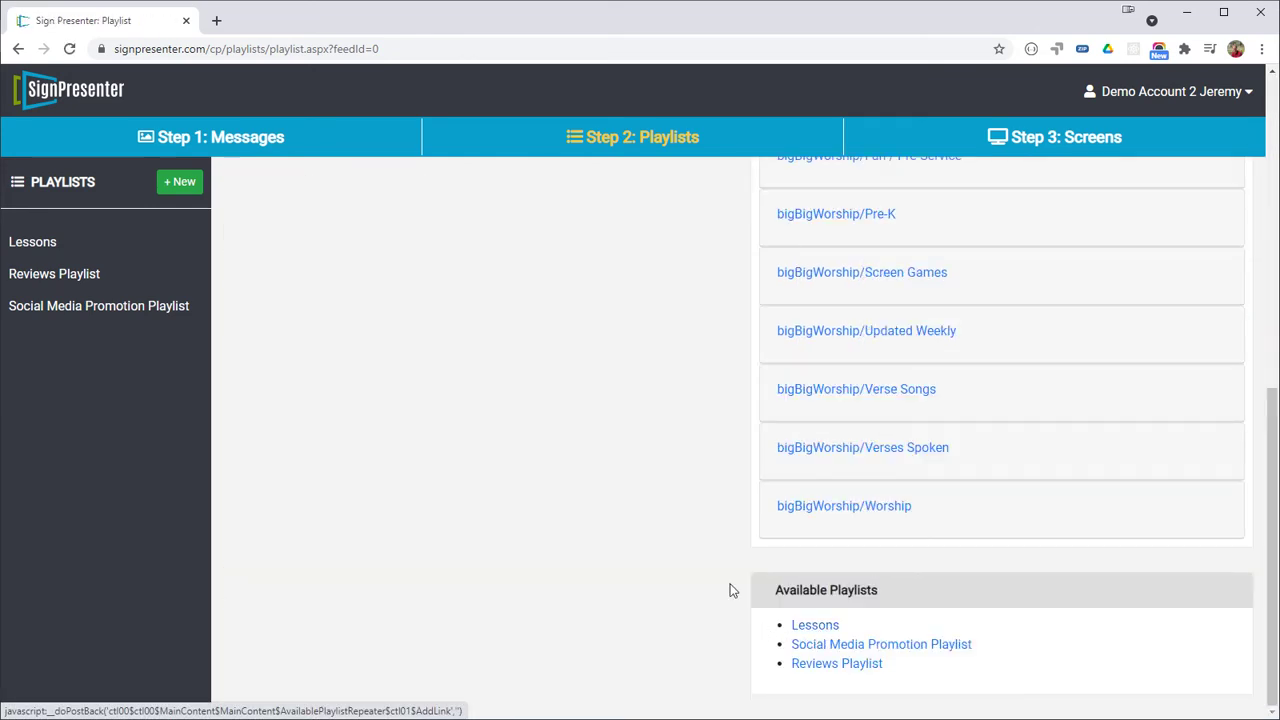
scroll(628, 522, "up", 2)
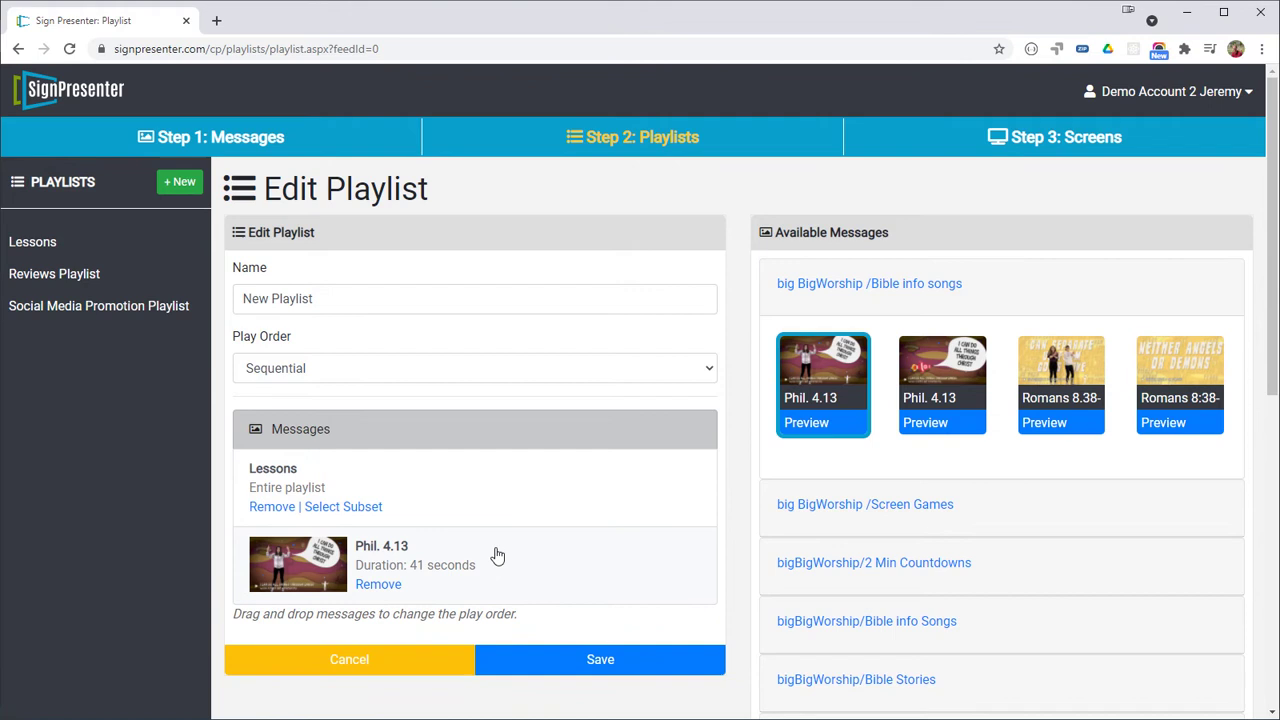
- Move Phil. 4.13 above Lessons, then add the 54-second Romans 8:38-39 lyric version after it
left_click_drag(491, 554, 522, 470)
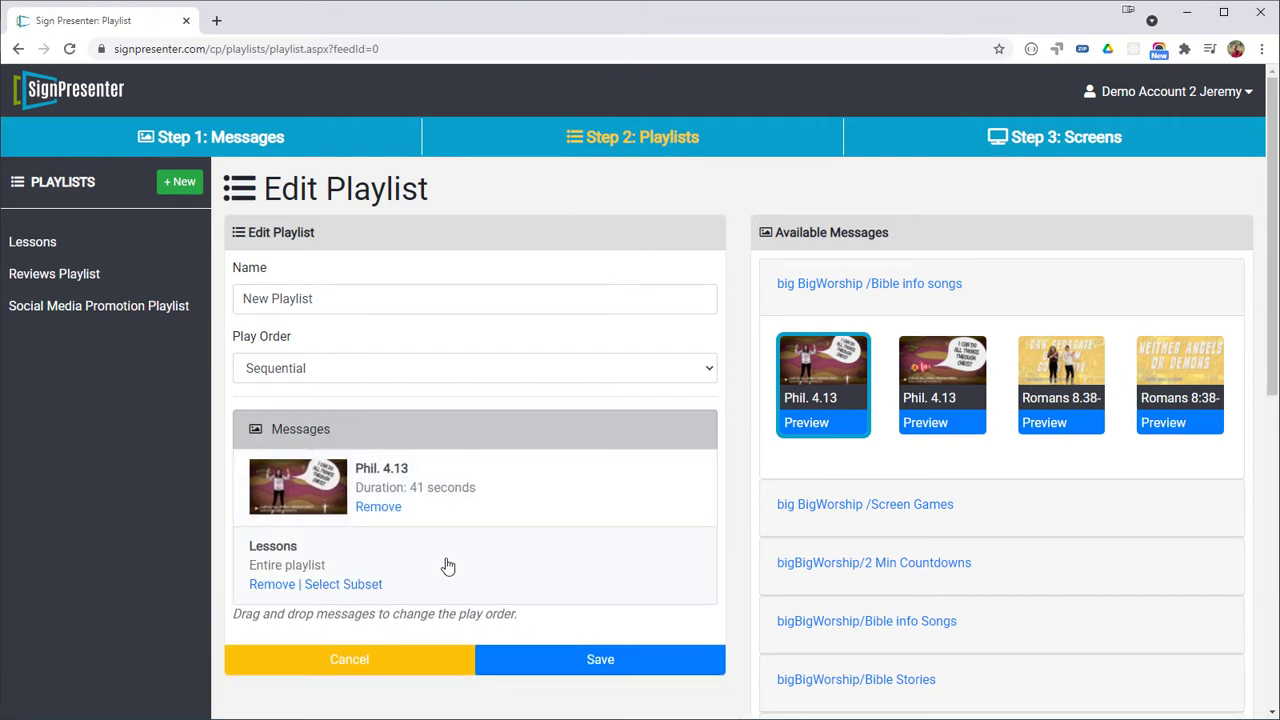
left_click(1172, 408)
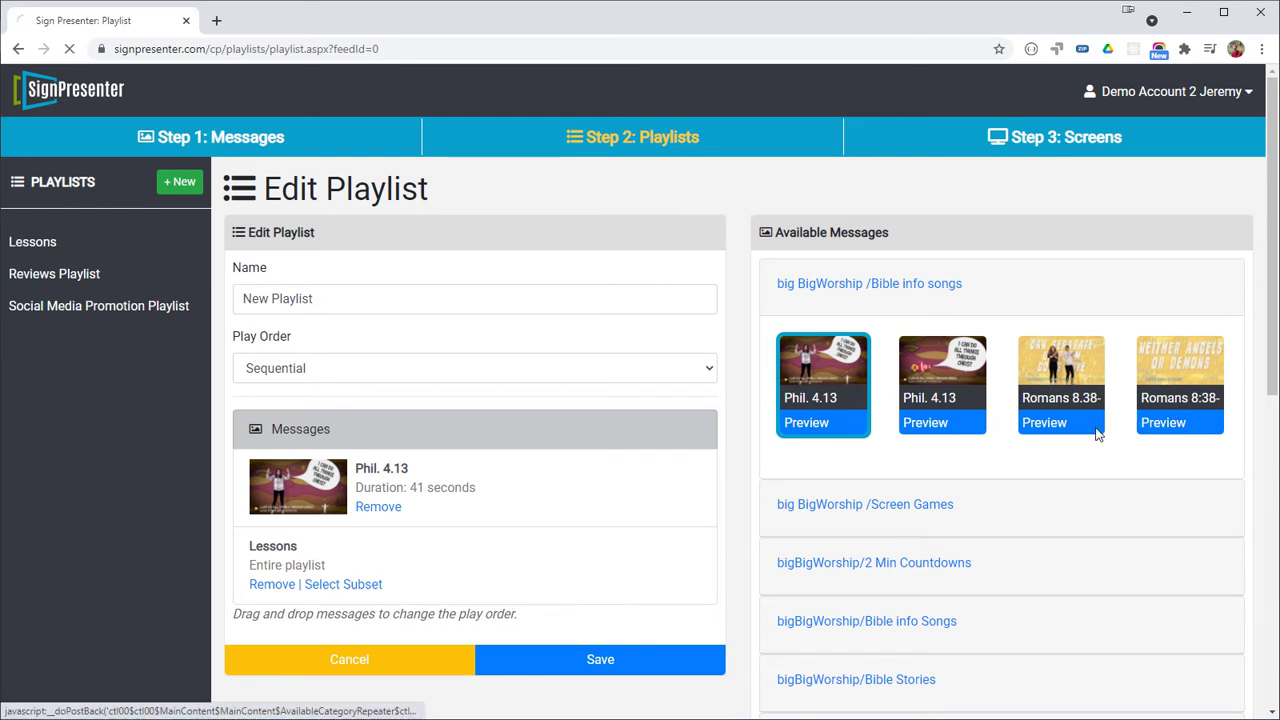
scroll(555, 547, "down", 1)
scroll(555, 547, "down", 1)
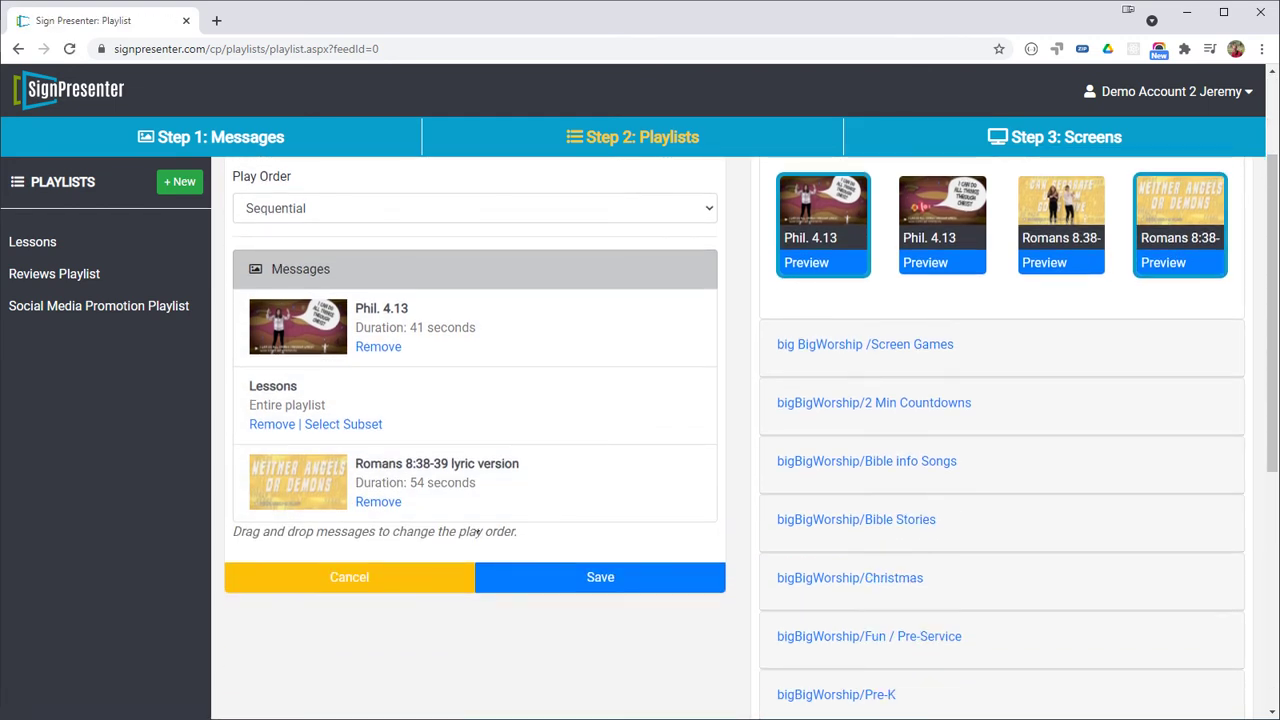
- Open the Lessons entry's subset options and review its items, starting with H&R 5 Min Countdown
left_click(370, 429)
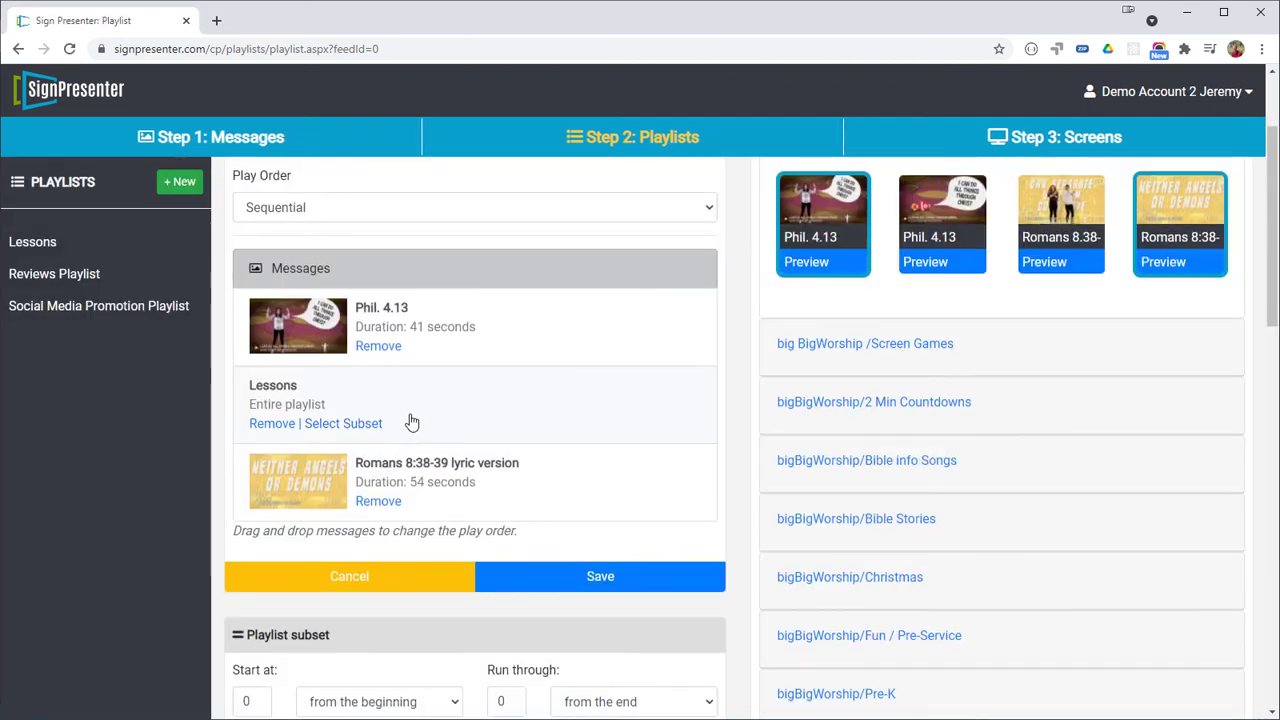
scroll(410, 421, "down", 3)
scroll(409, 419, "down", 4)
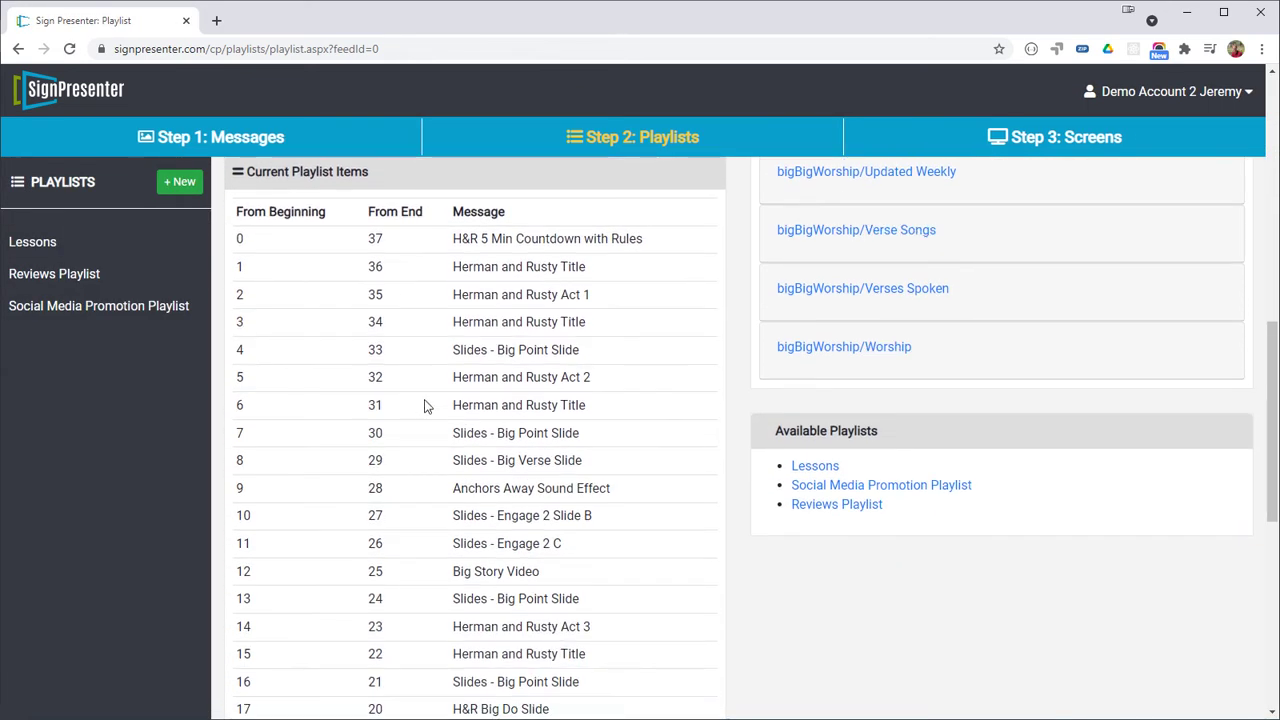
scroll(476, 350, "down", 3)
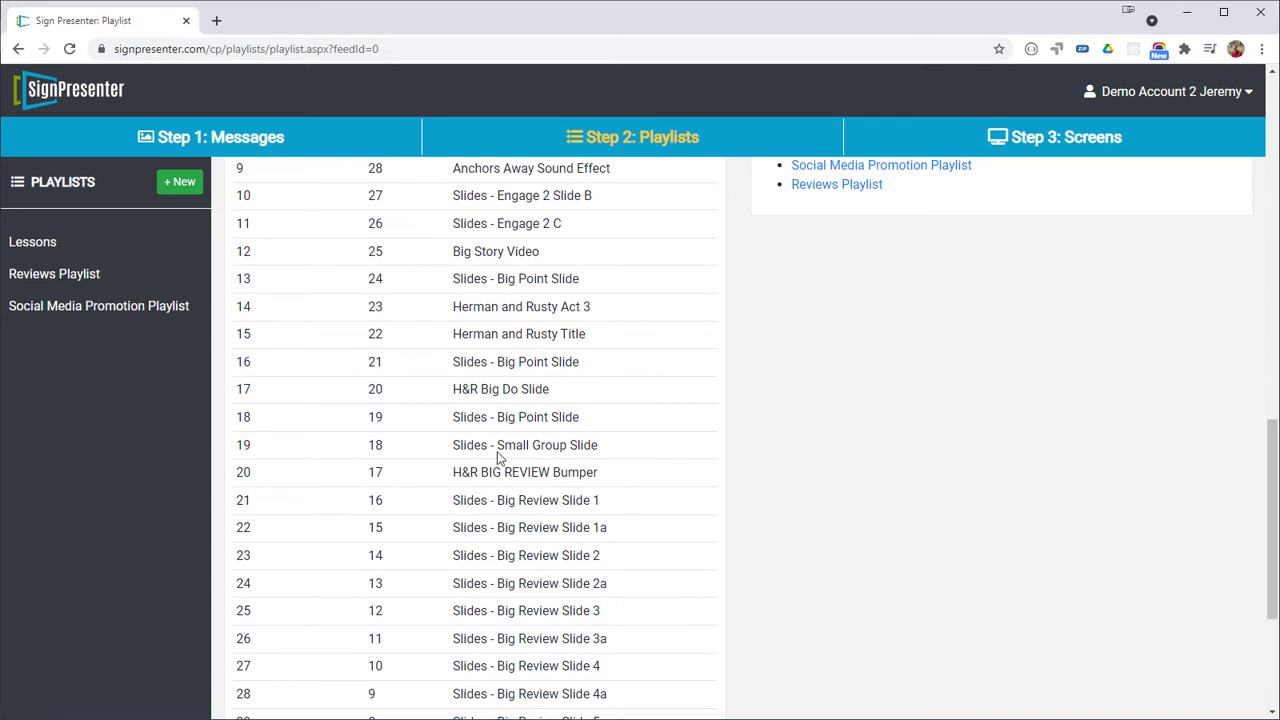
scroll(600, 450, "up", 4)
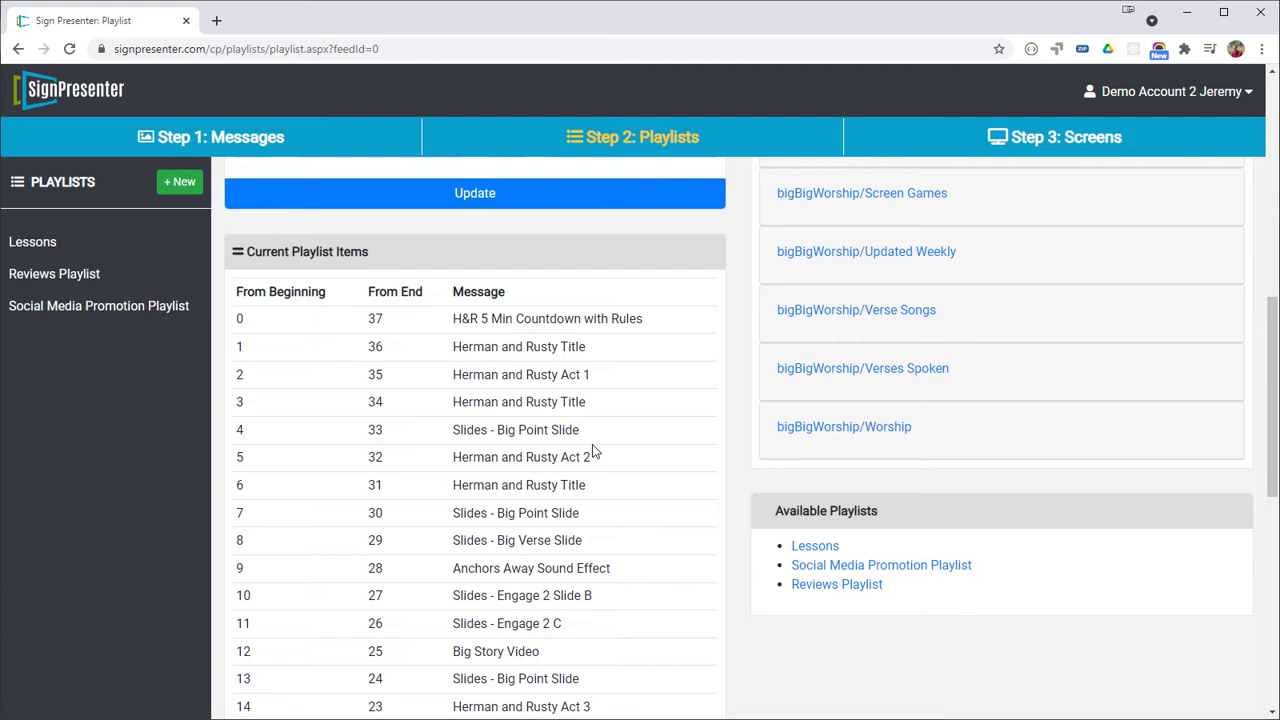
scroll(440, 408, "up", 1)
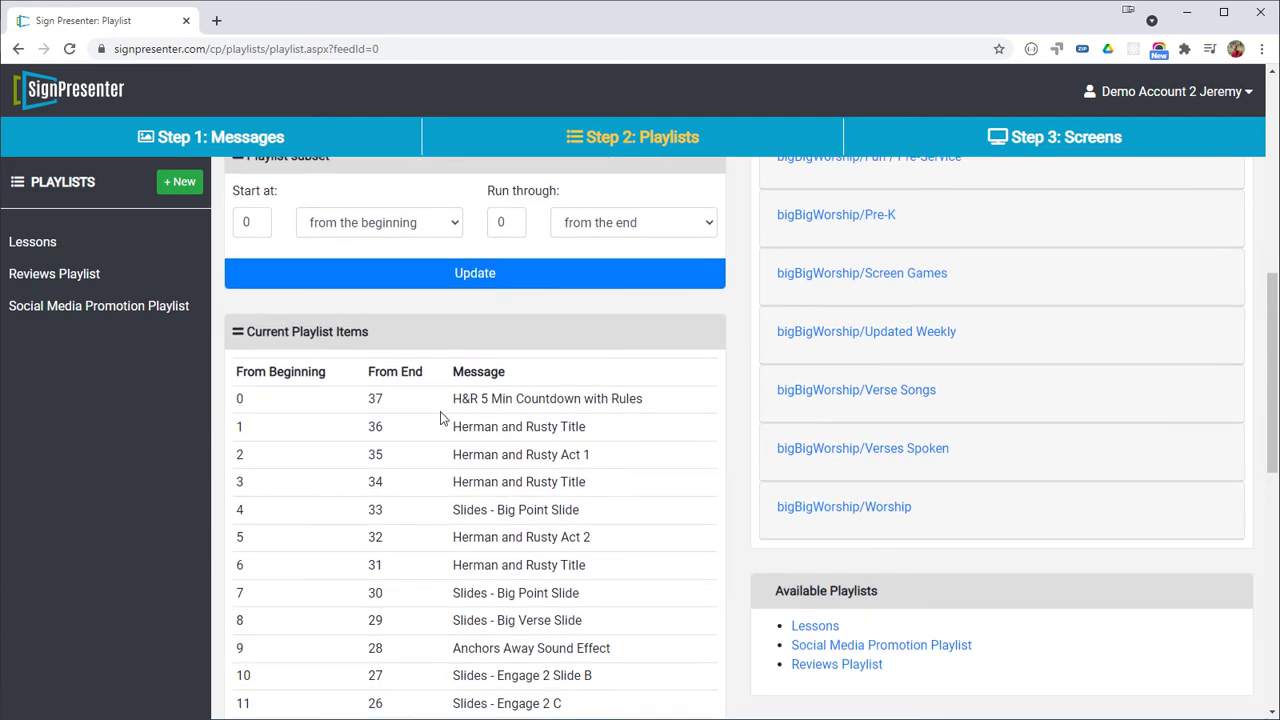
scroll(480, 360, "up", 1)
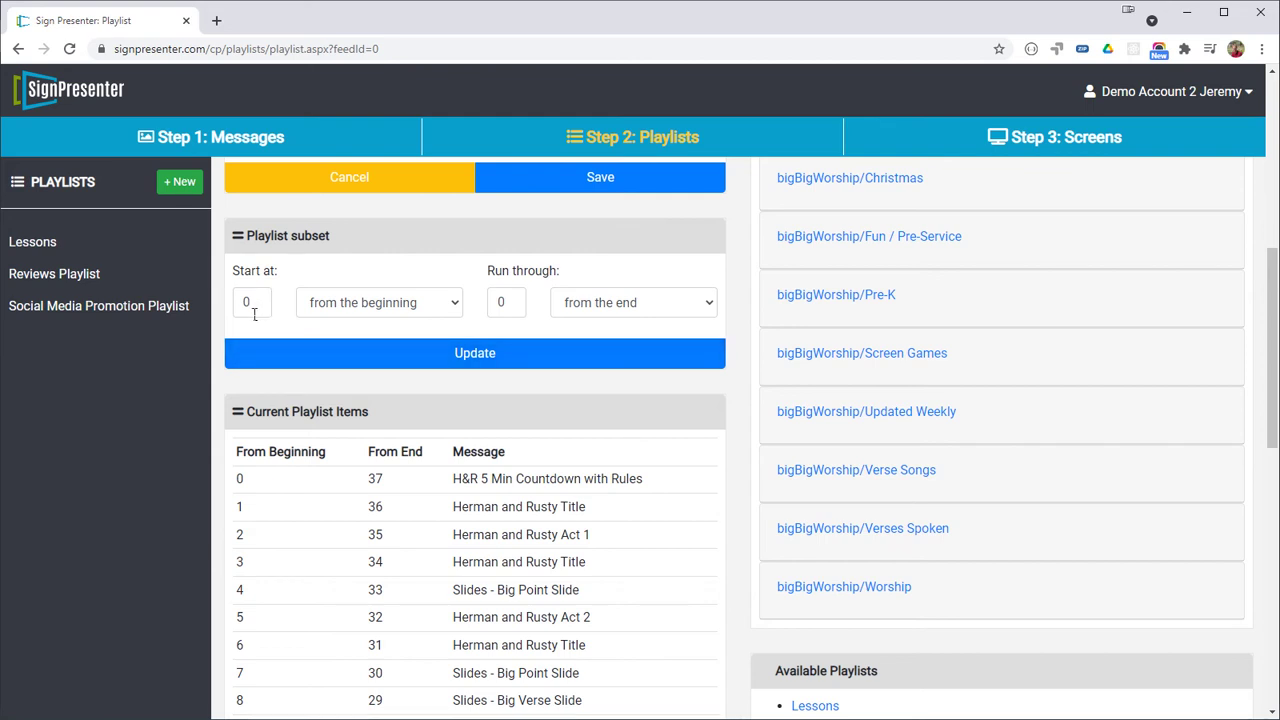
left_click_drag(243, 479, 593, 488)
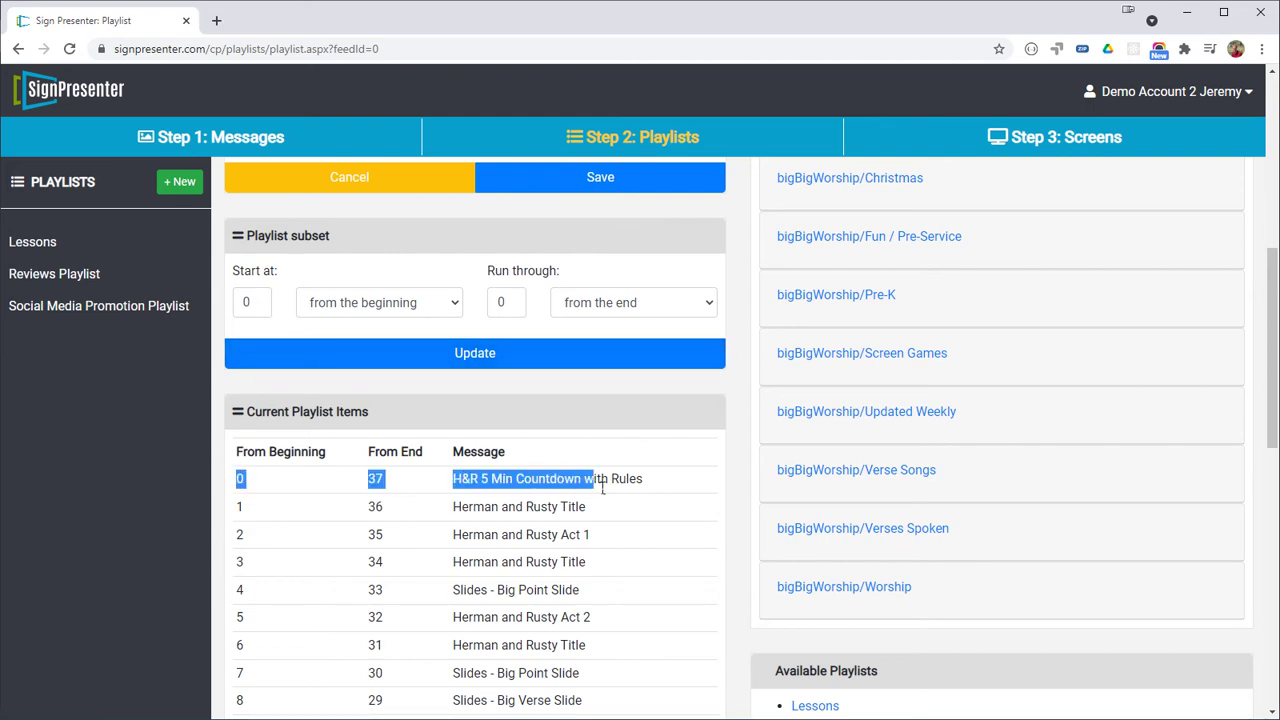
left_click(237, 483)
left_click_drag(236, 484, 600, 509)
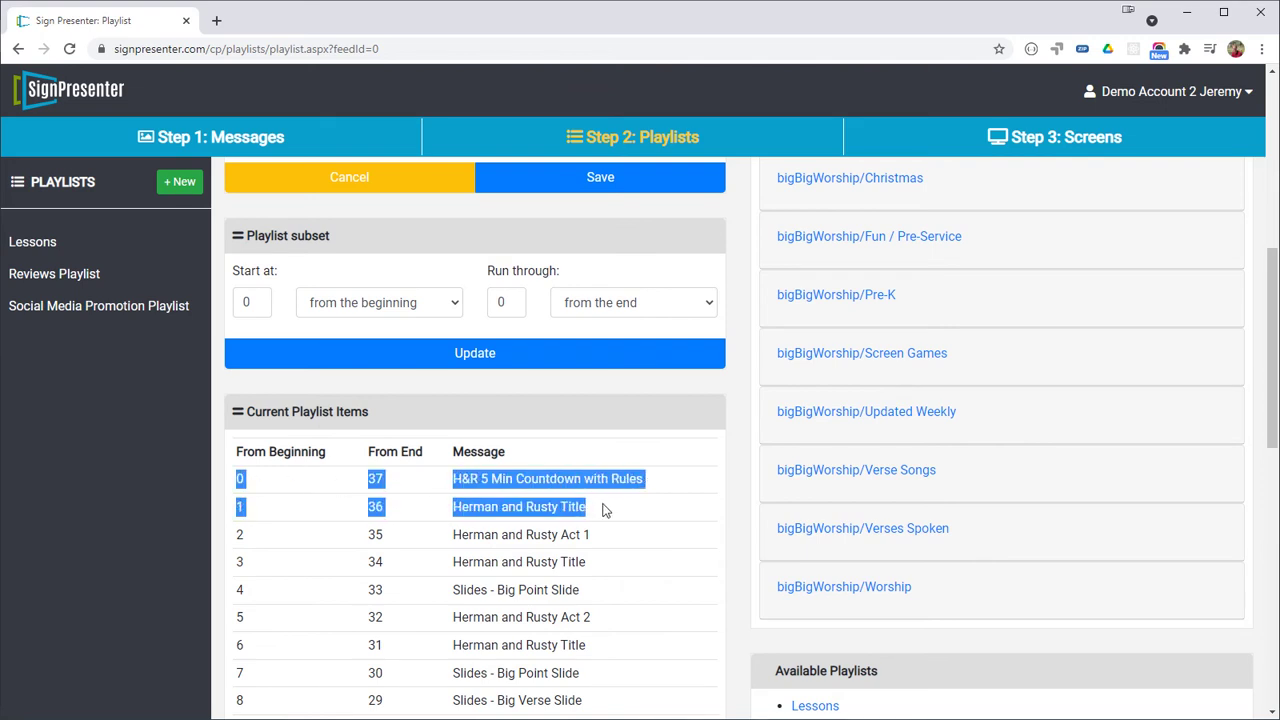
- Set Run through to 0 from the beginning, keep Start at 0, and update the subset
left_click(580, 316)
left_click(580, 329)
double_click(505, 302)
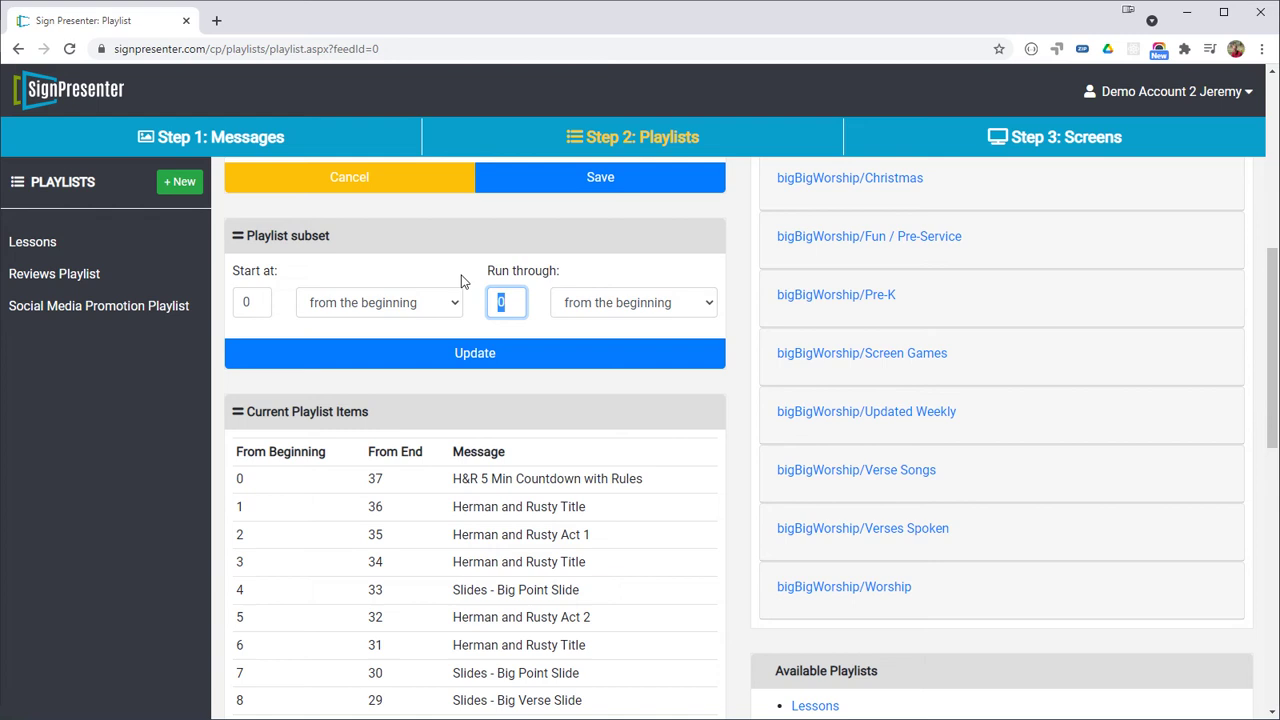
type("1")
left_click_drag(600, 513, 244, 484)
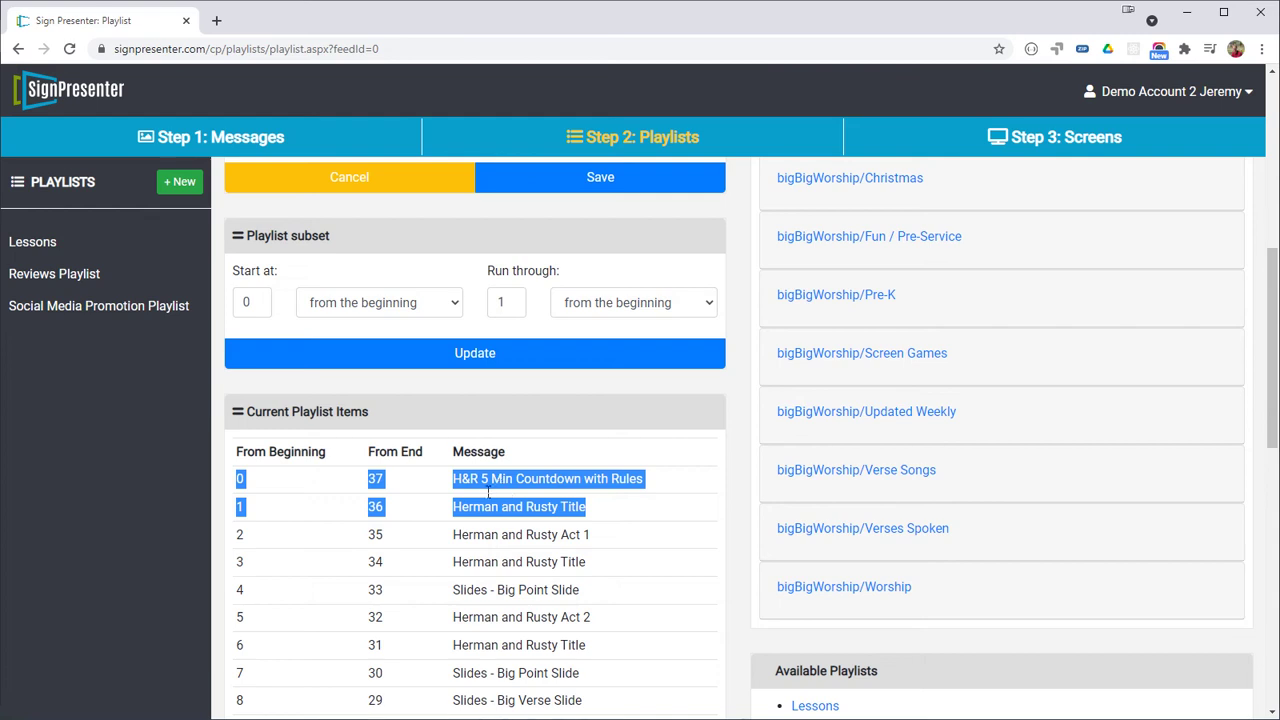
double_click(502, 302)
type("0")
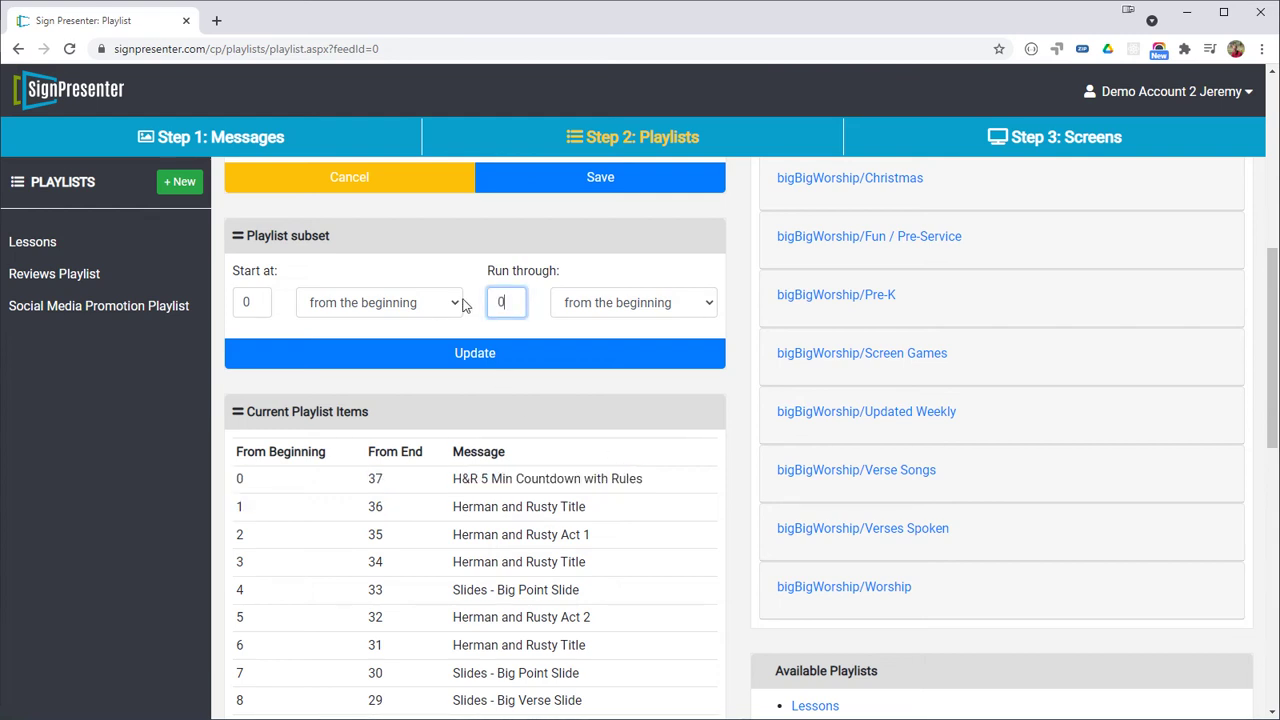
left_click_drag(244, 484, 650, 479)
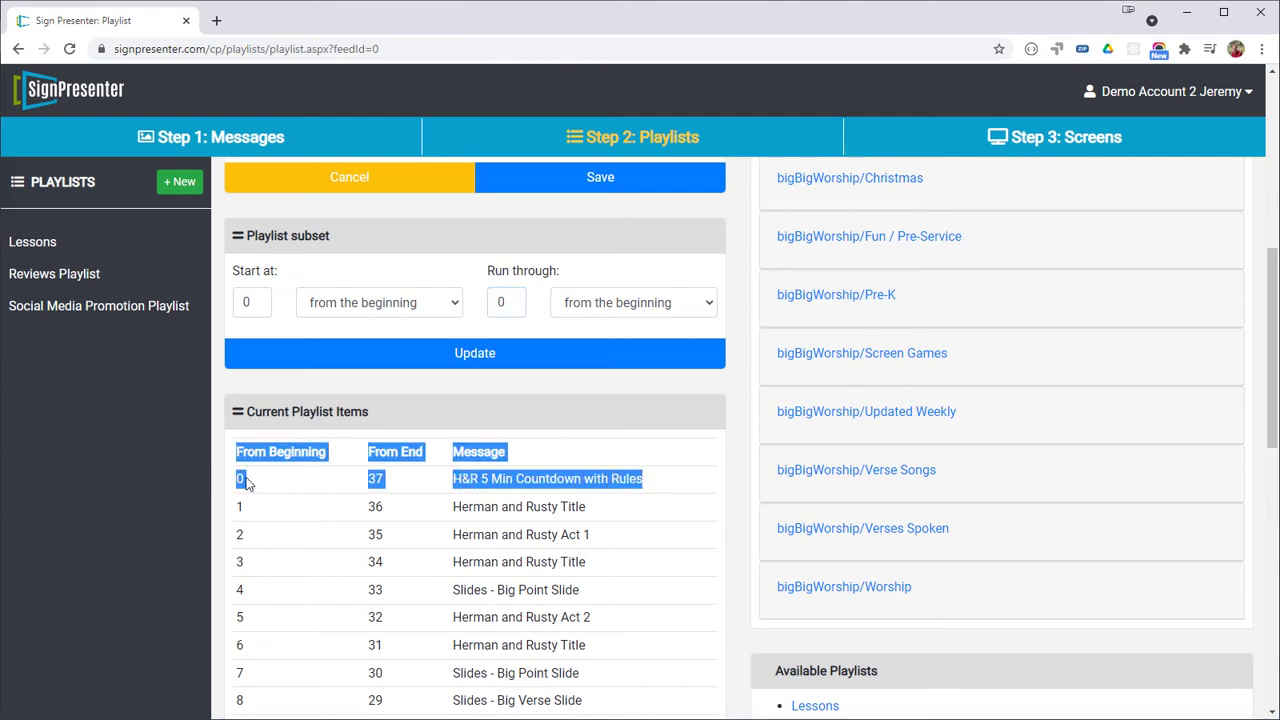
left_click(480, 358)
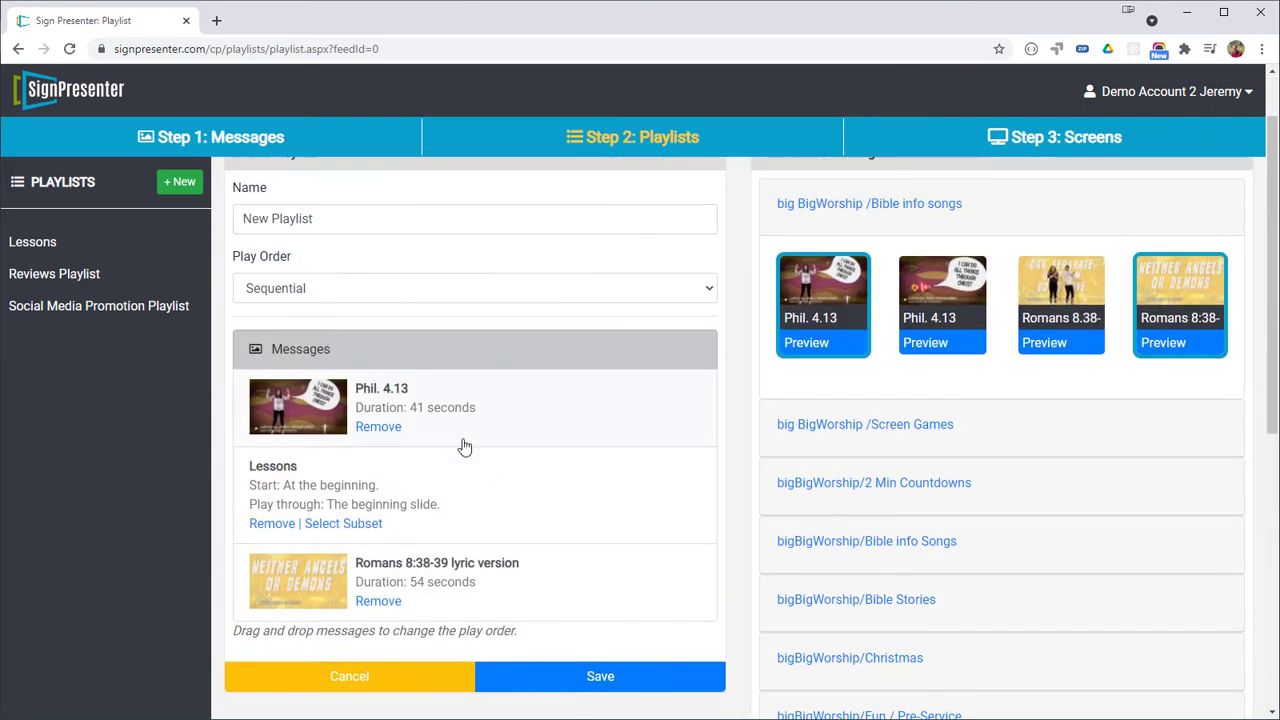
- Move the Lessons subset to the top and append a second full Lessons playlist after Romans 8:38-39
left_click_drag(386, 472, 394, 372)
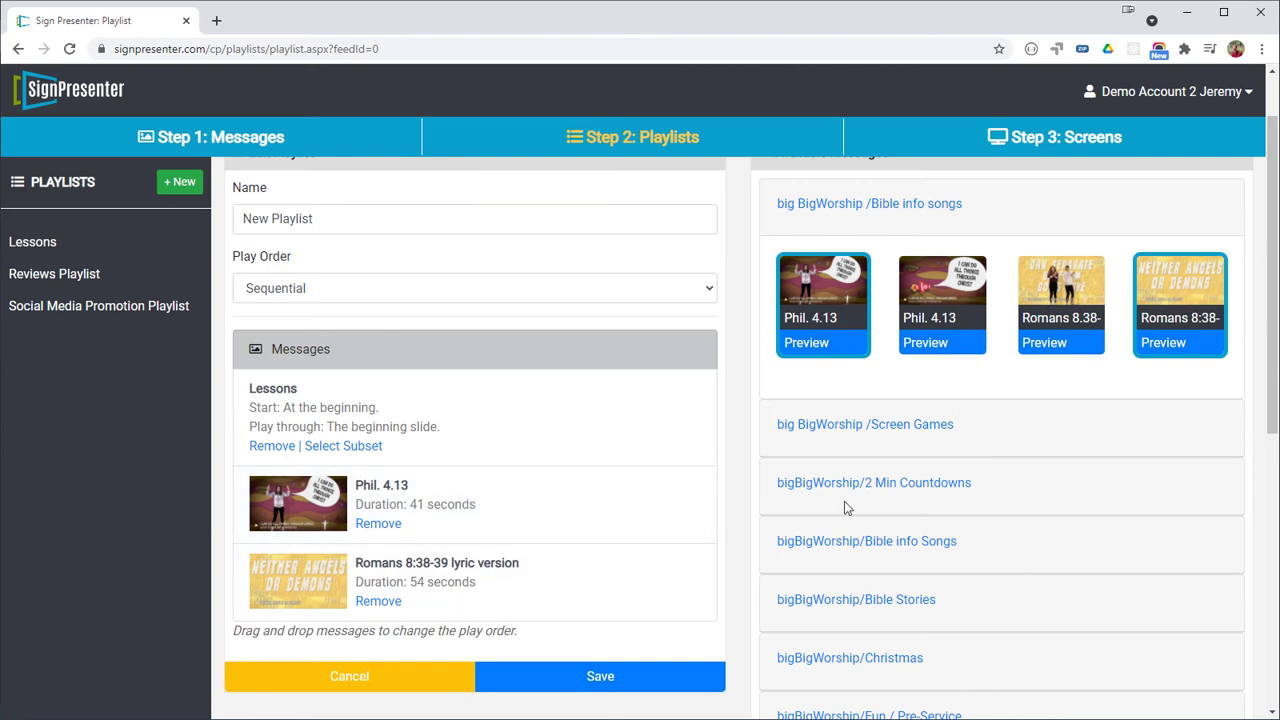
scroll(801, 463, "down", 6)
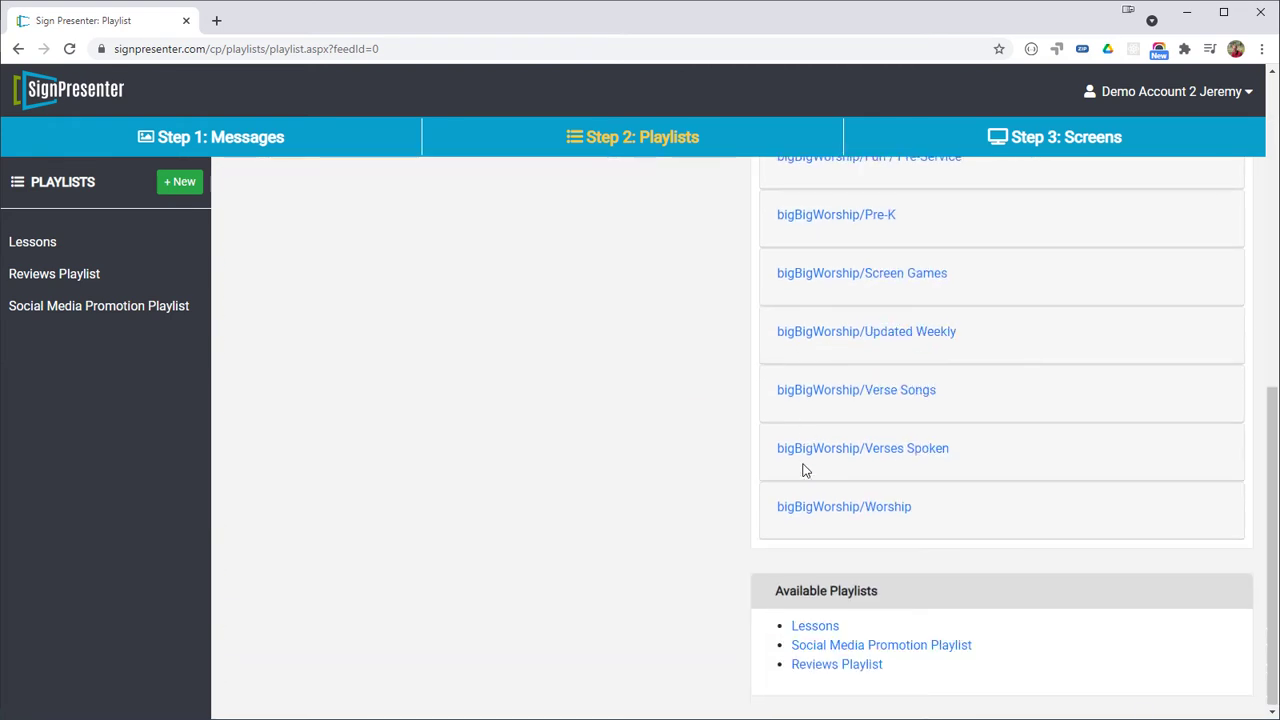
left_click(814, 625)
scroll(660, 465, "up", 3)
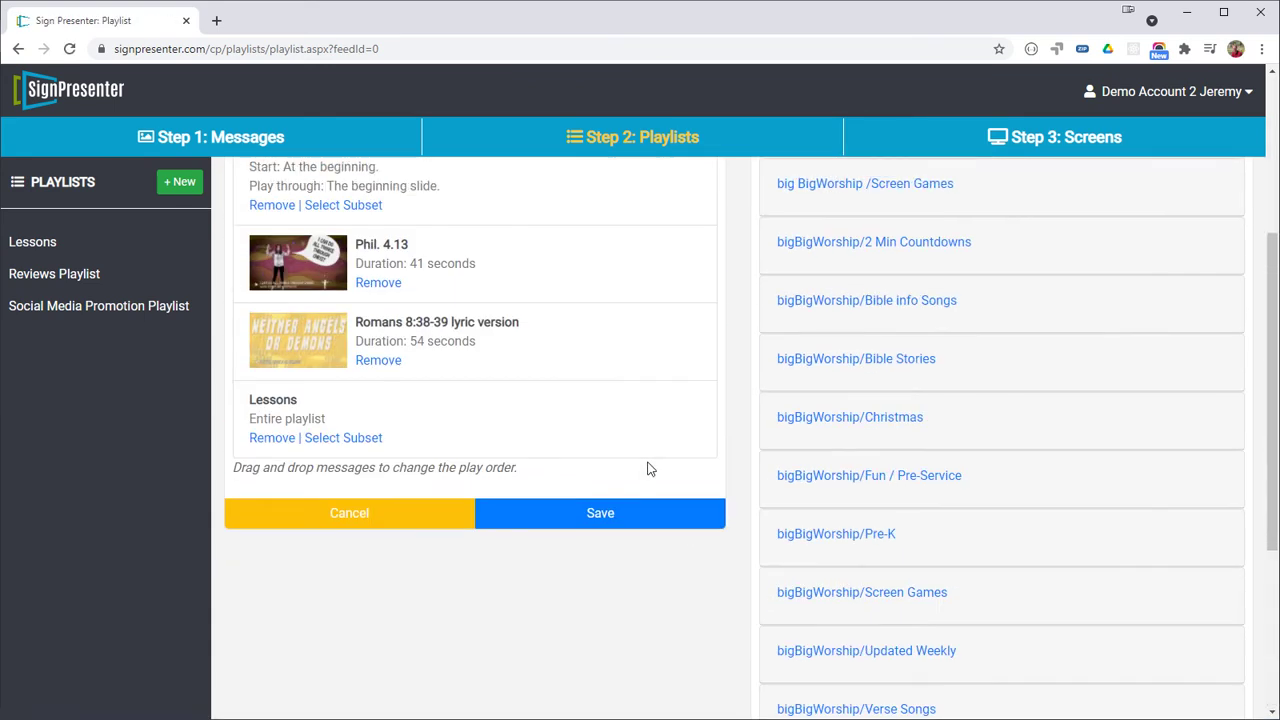
scroll(648, 469, "up", 3)
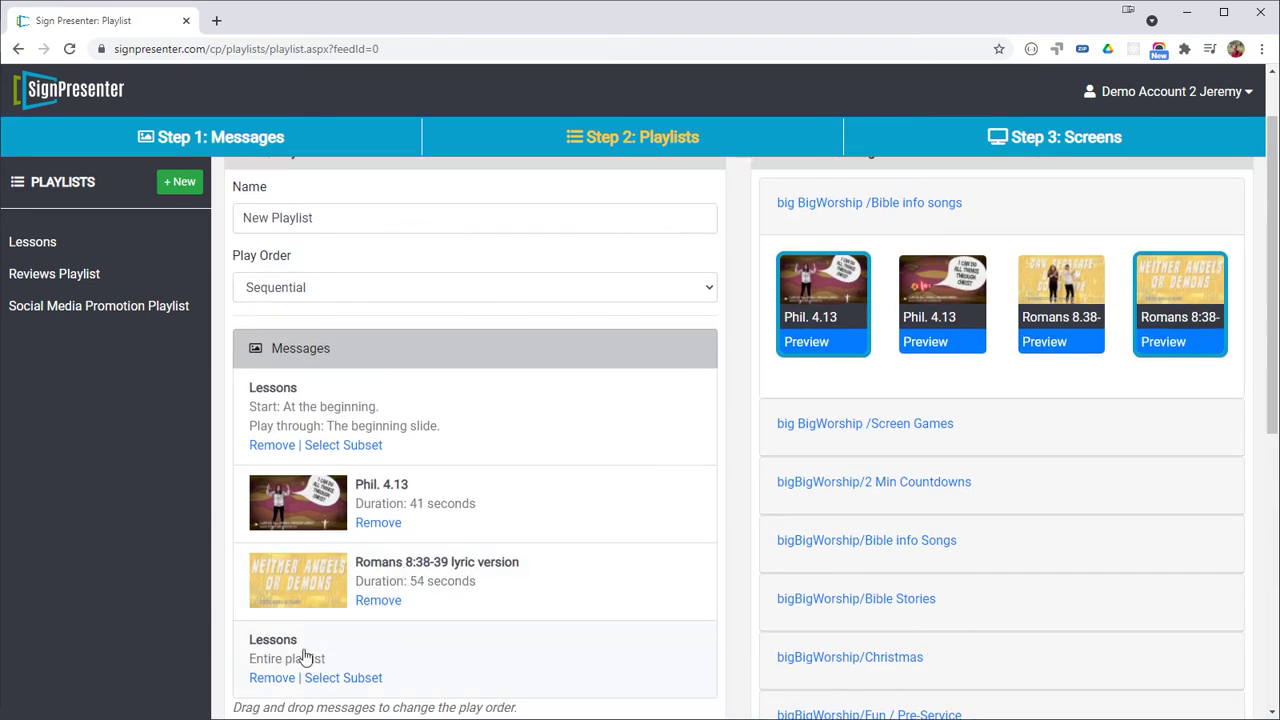
- Open the second Lessons entry's subset options and locate item 4, Slides - Big Point Slide
left_click(360, 680)
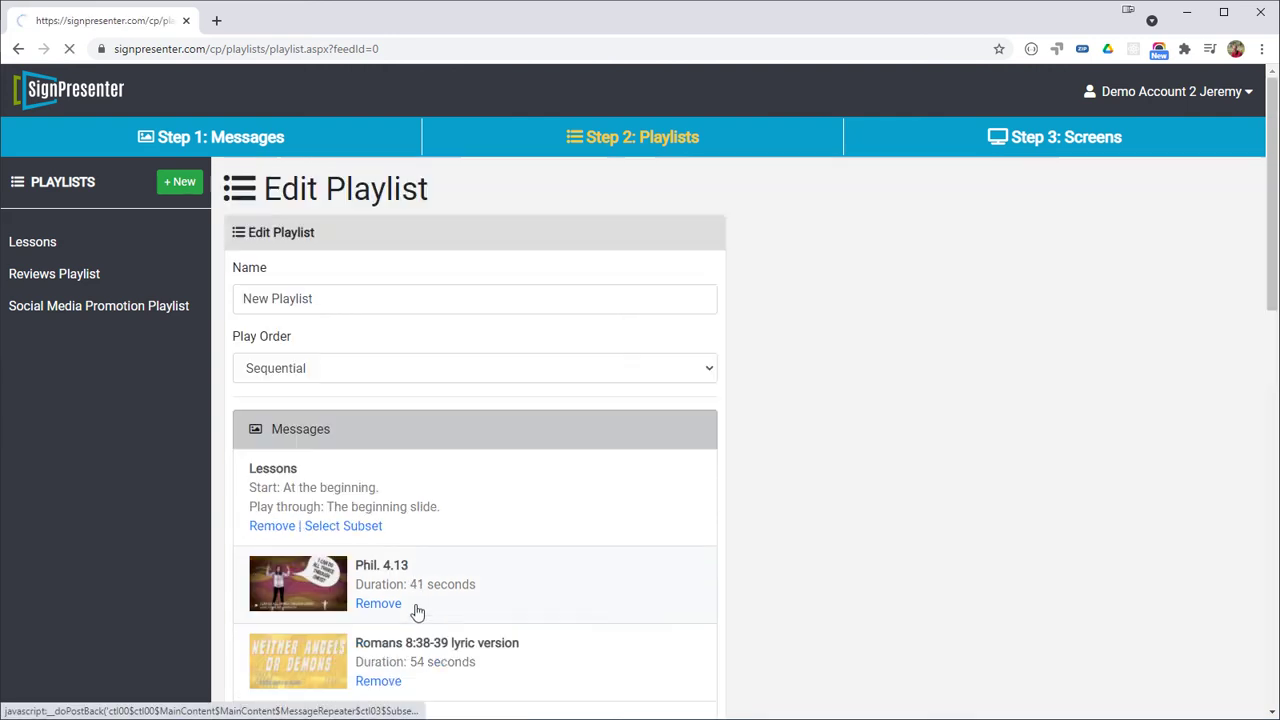
scroll(417, 612, "down", 5)
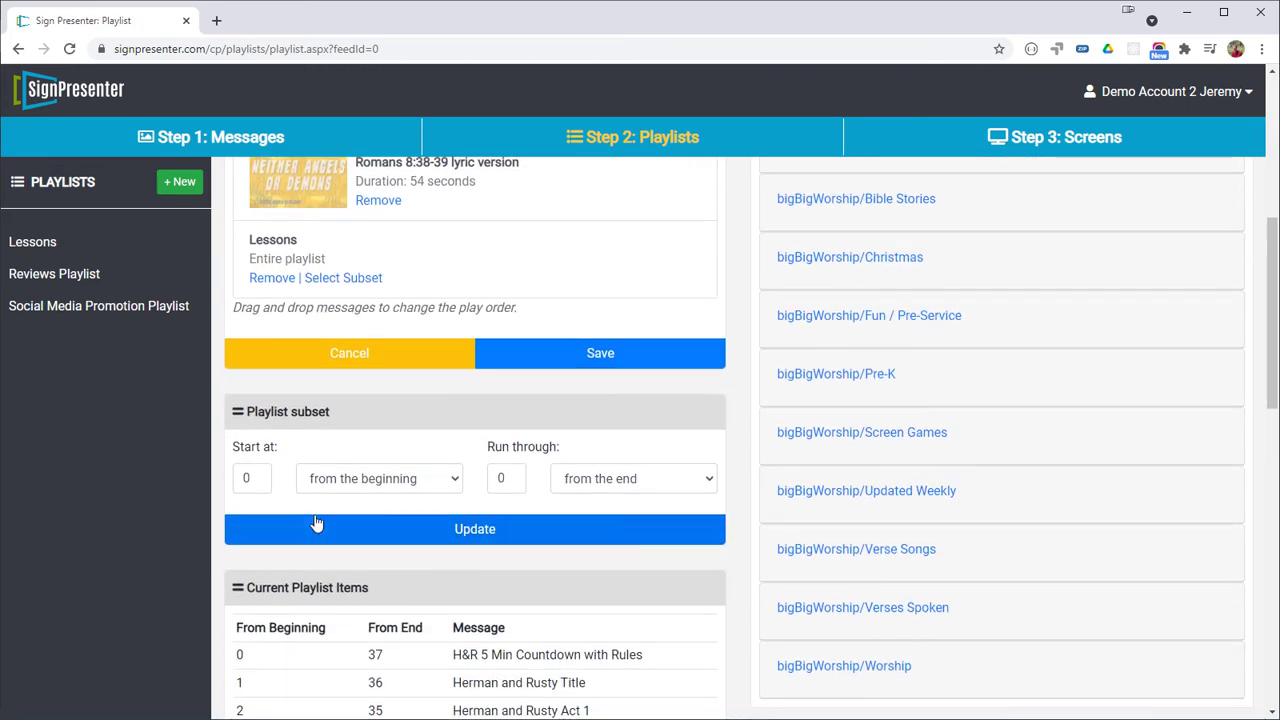
double_click(240, 655)
left_click_drag(341, 655, 533, 657)
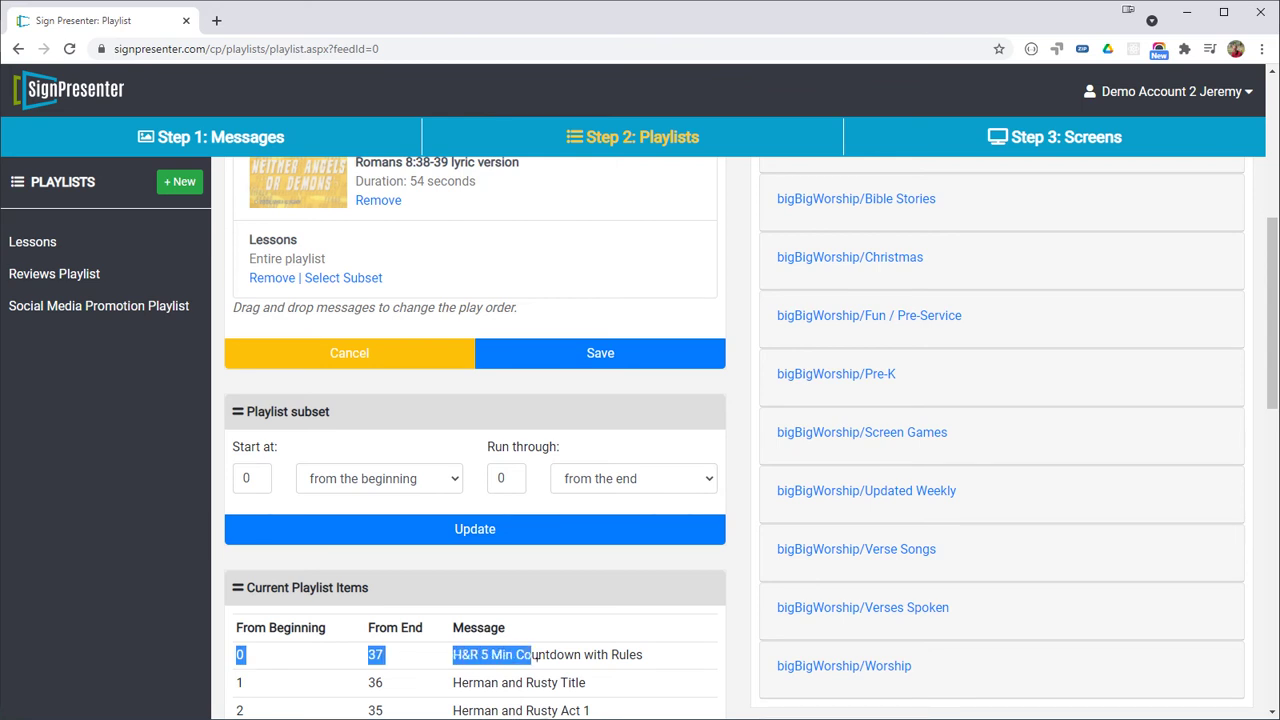
double_click(246, 478)
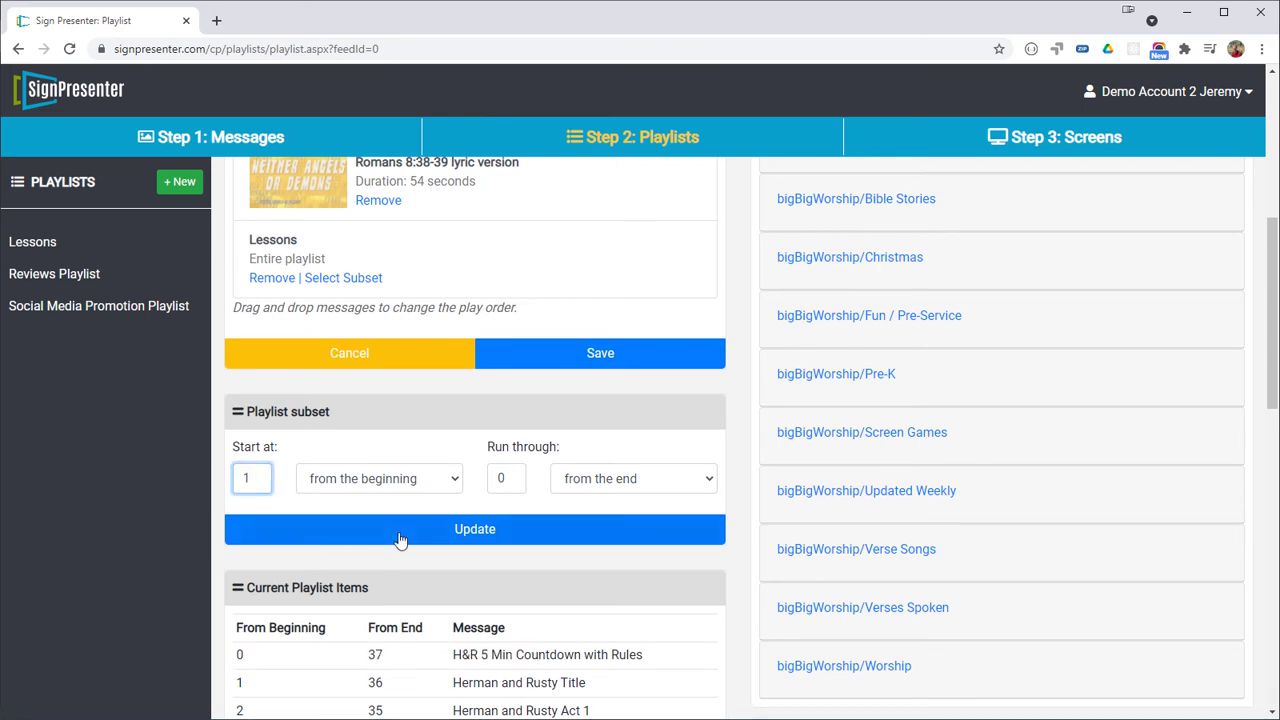
scroll(510, 508, "down", 2)
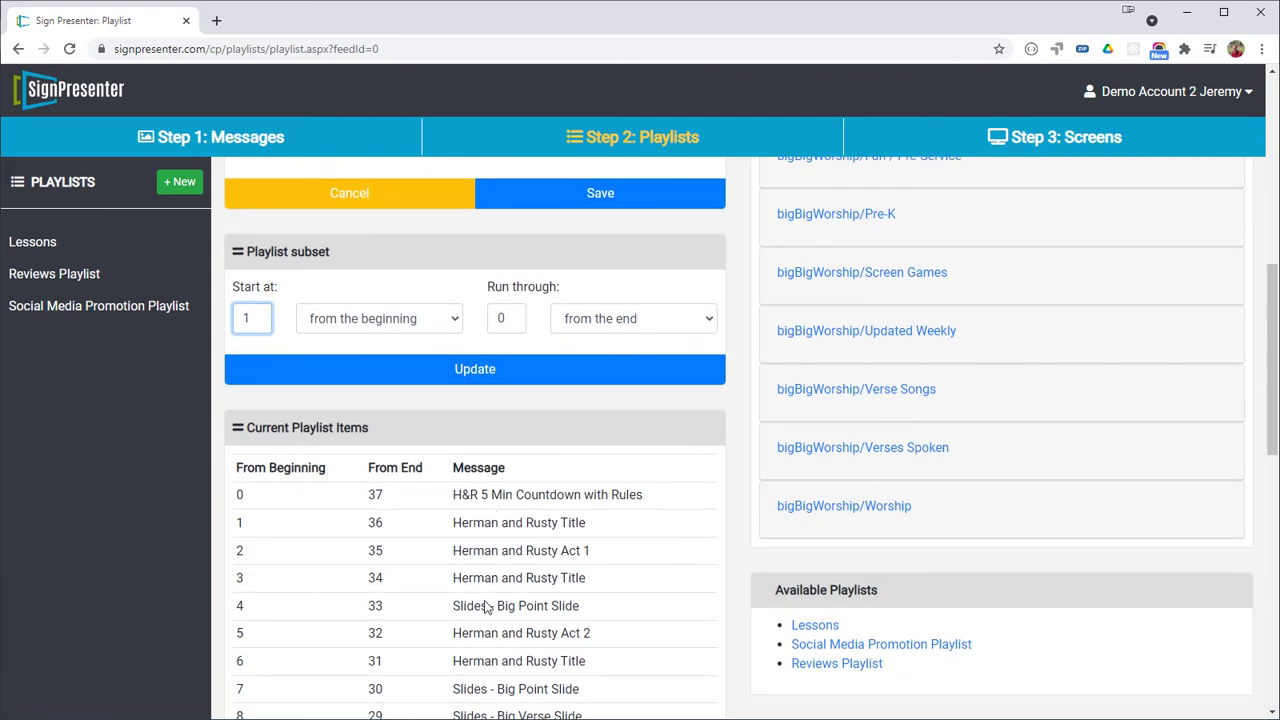
left_click_drag(234, 606, 329, 603)
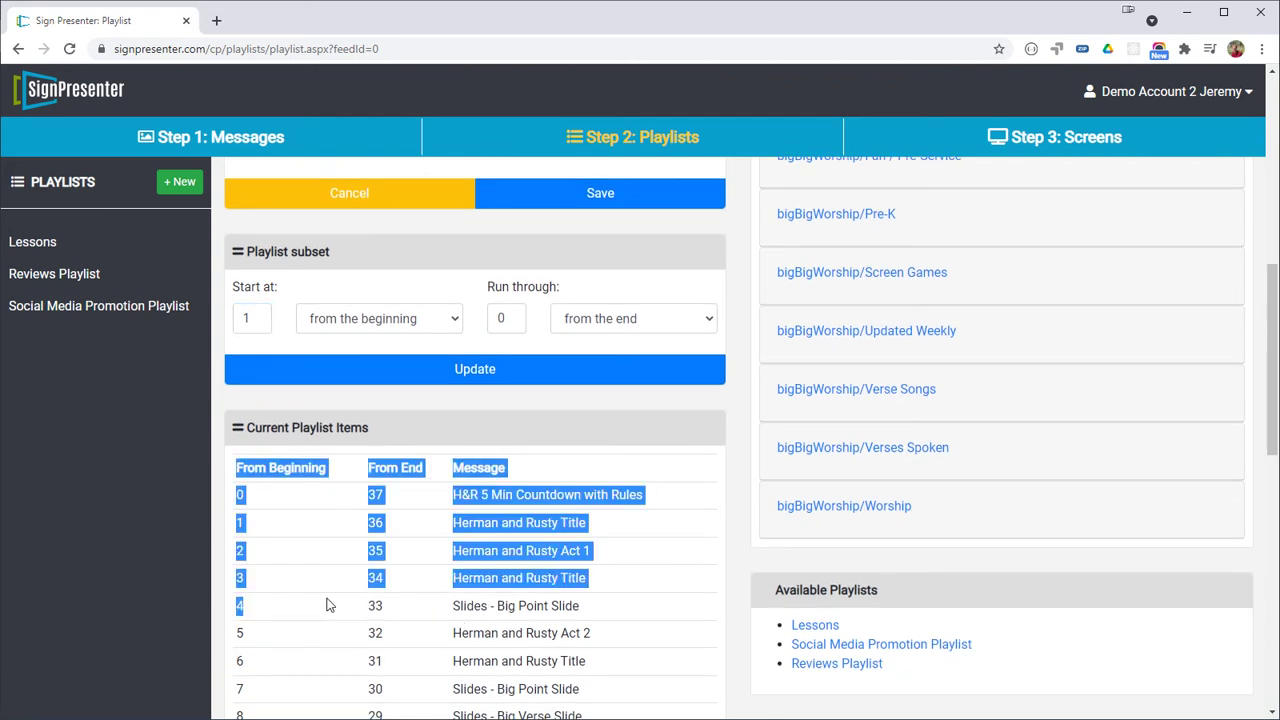
left_click(578, 617)
left_click_drag(578, 617, 250, 608)
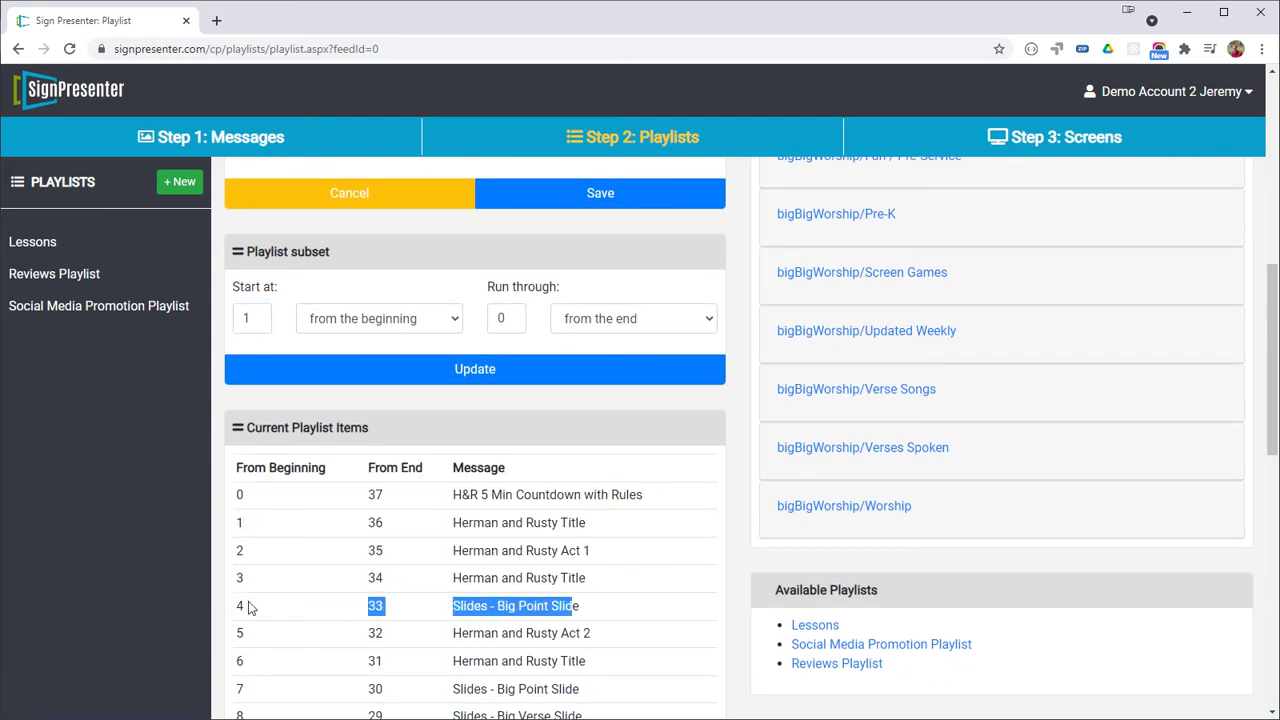
- Set Run through to 4 counted from the beginning and update the subset
double_click(503, 318)
type("4")
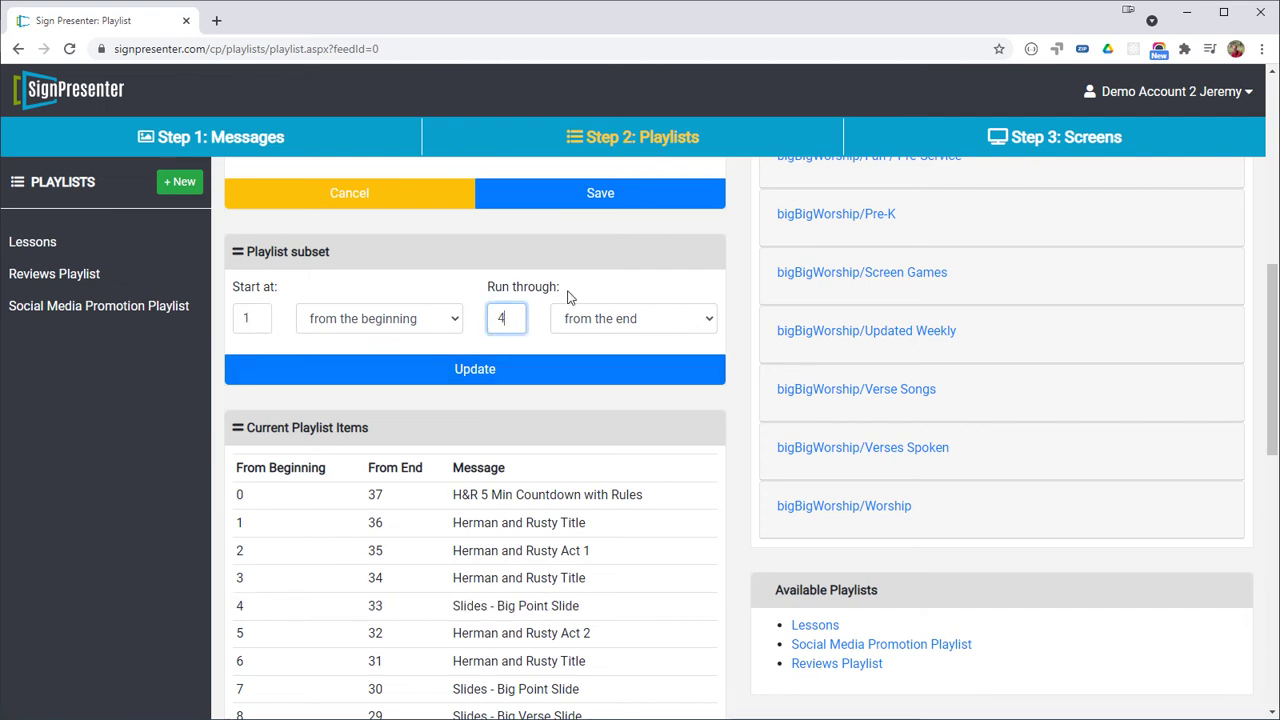
left_click(585, 320)
left_click(598, 342)
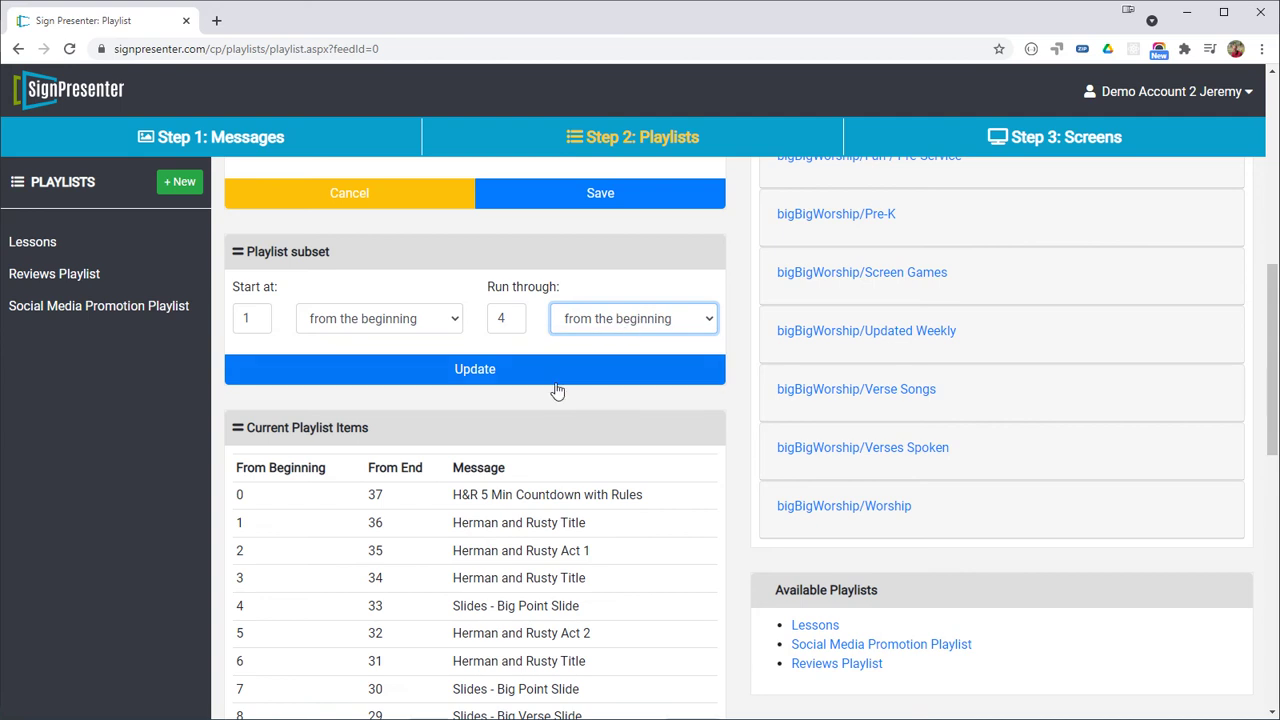
left_click(429, 374)
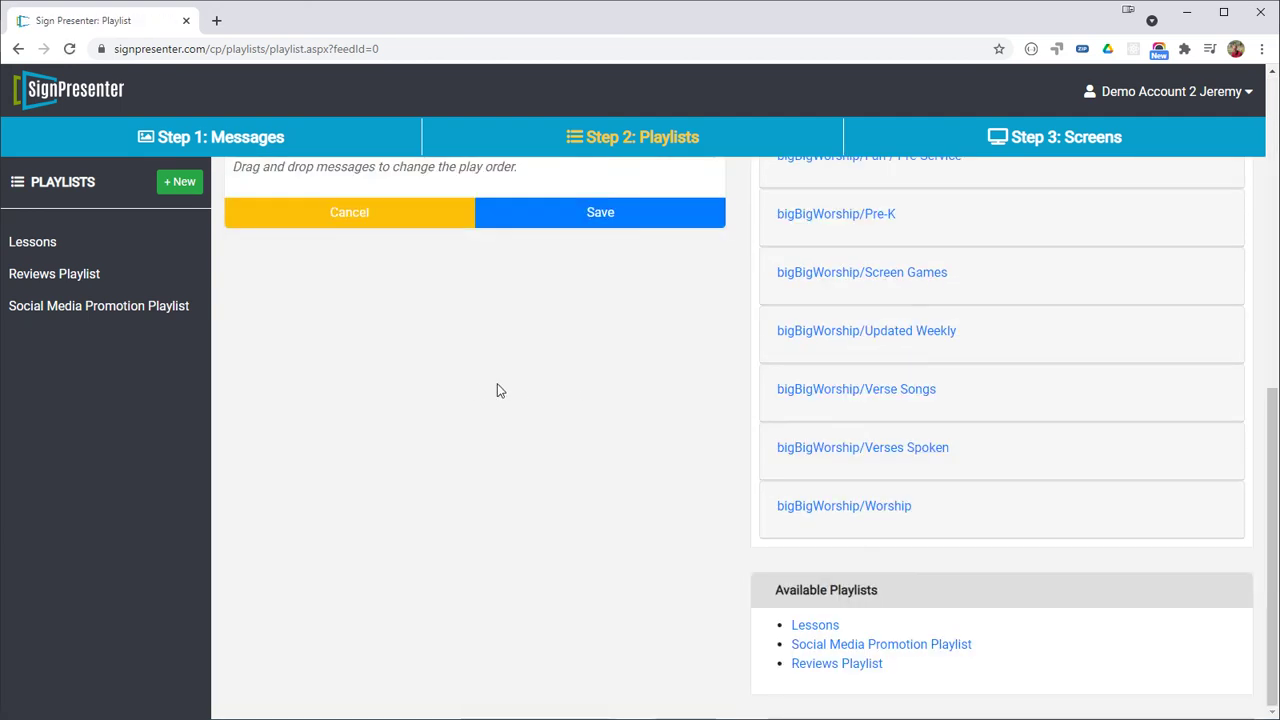
- Add The New Testament song from the bigBigWorship Bible info Songs category
scroll(497, 390, "up", 4)
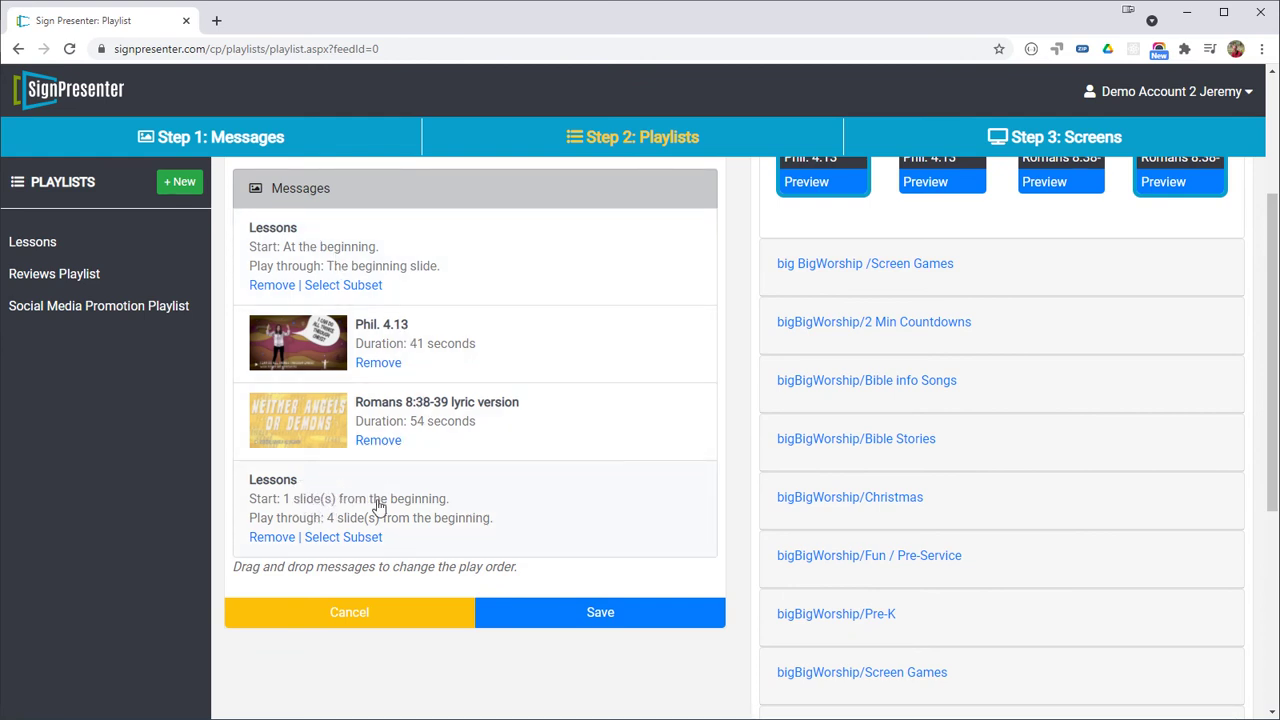
scroll(886, 310, "up", 2)
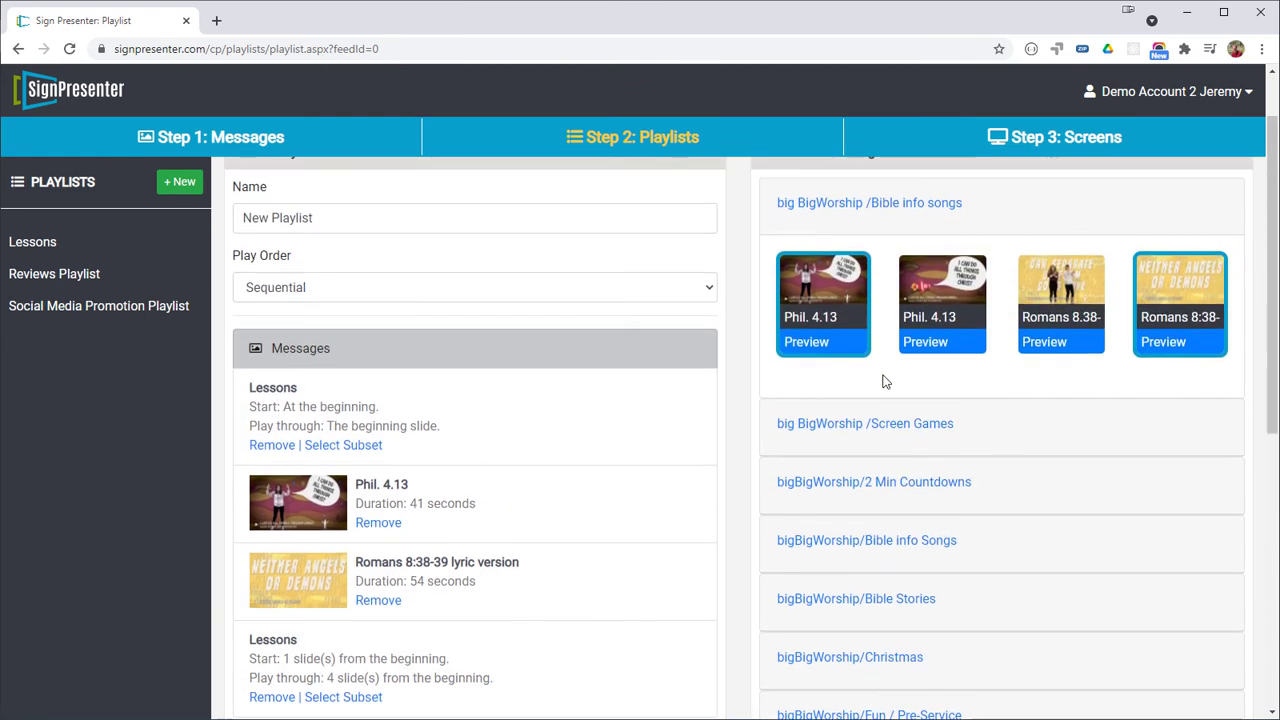
left_click(915, 546)
left_click(842, 468)
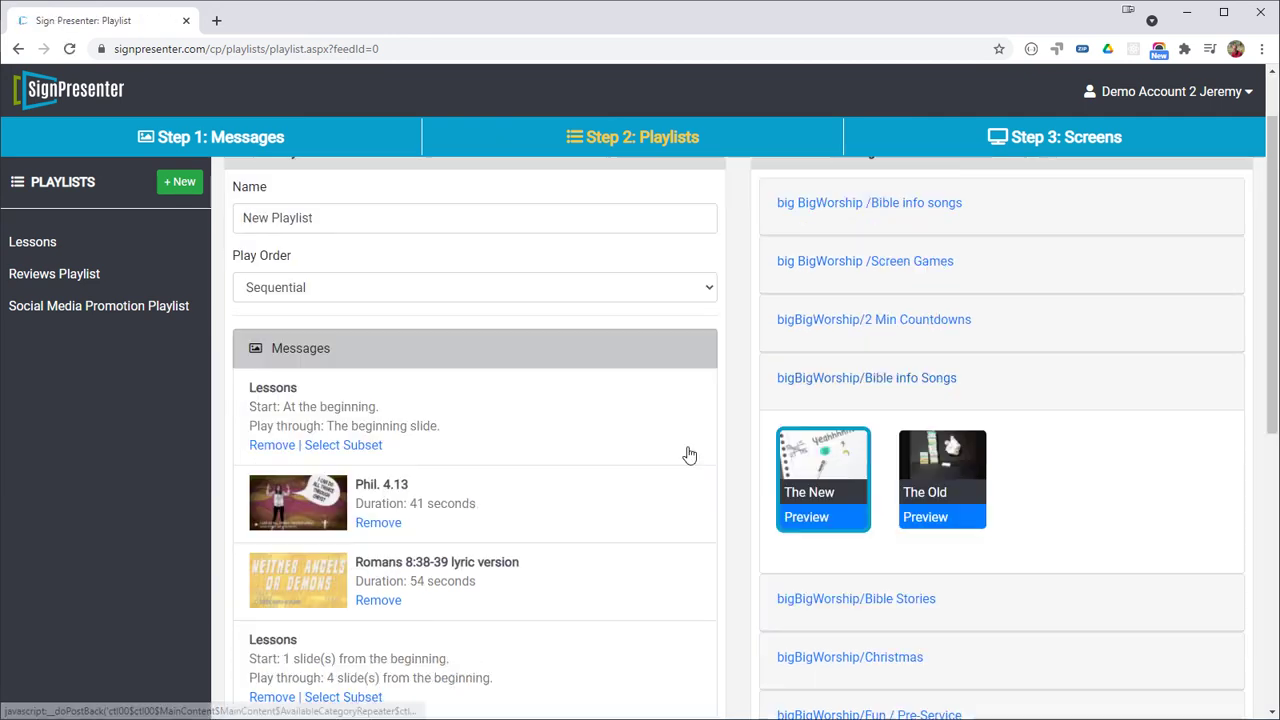
- Append a third full Lessons playlist after The New Testament
scroll(686, 451, "down", 2)
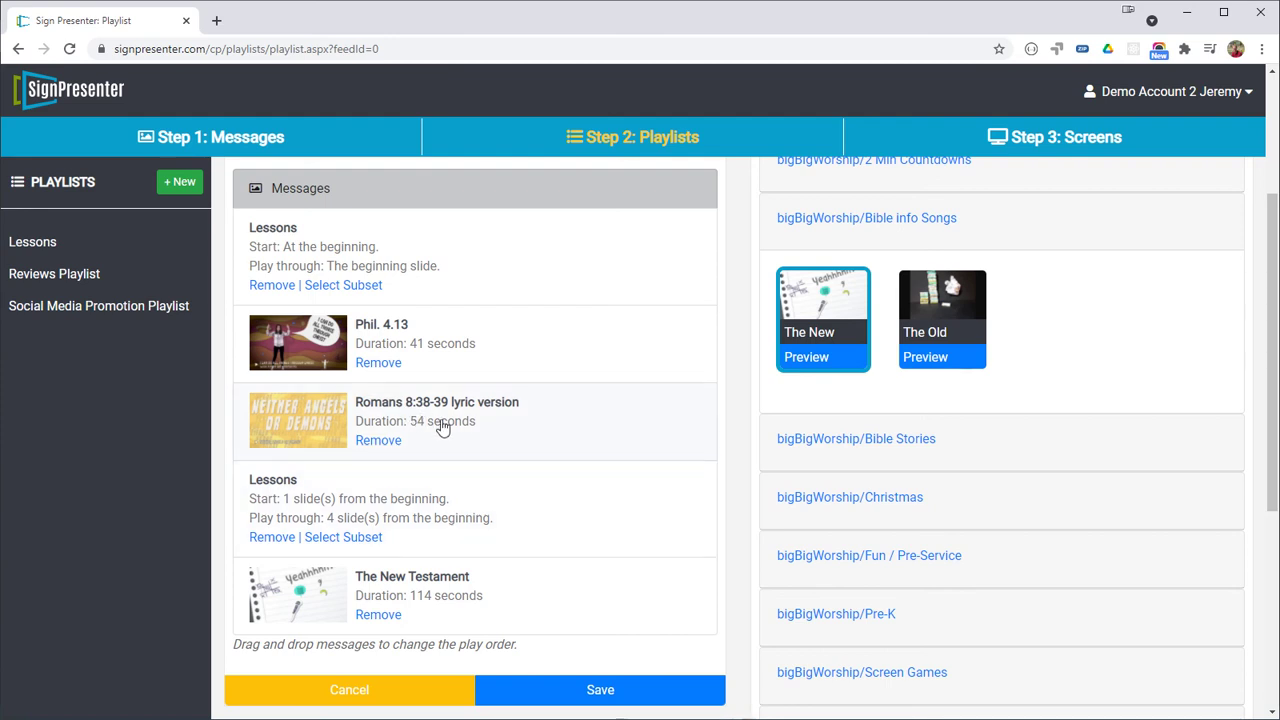
scroll(452, 422, "down", 4)
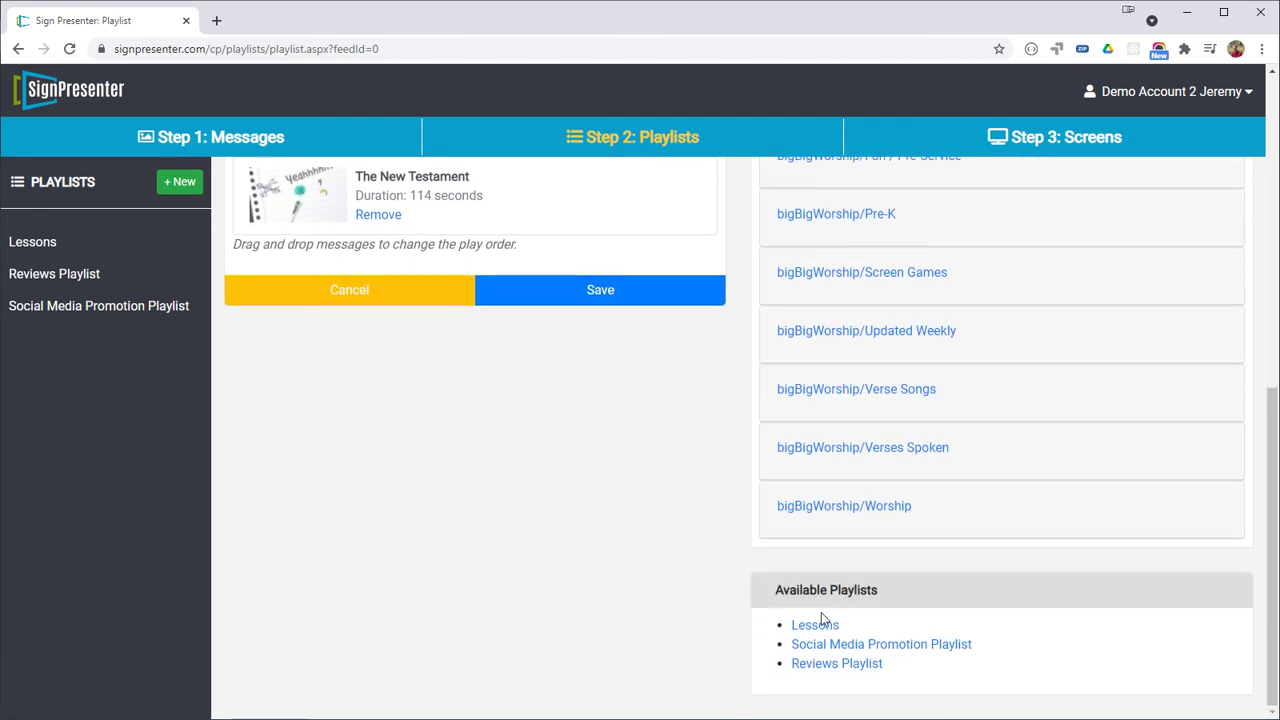
left_click(814, 624)
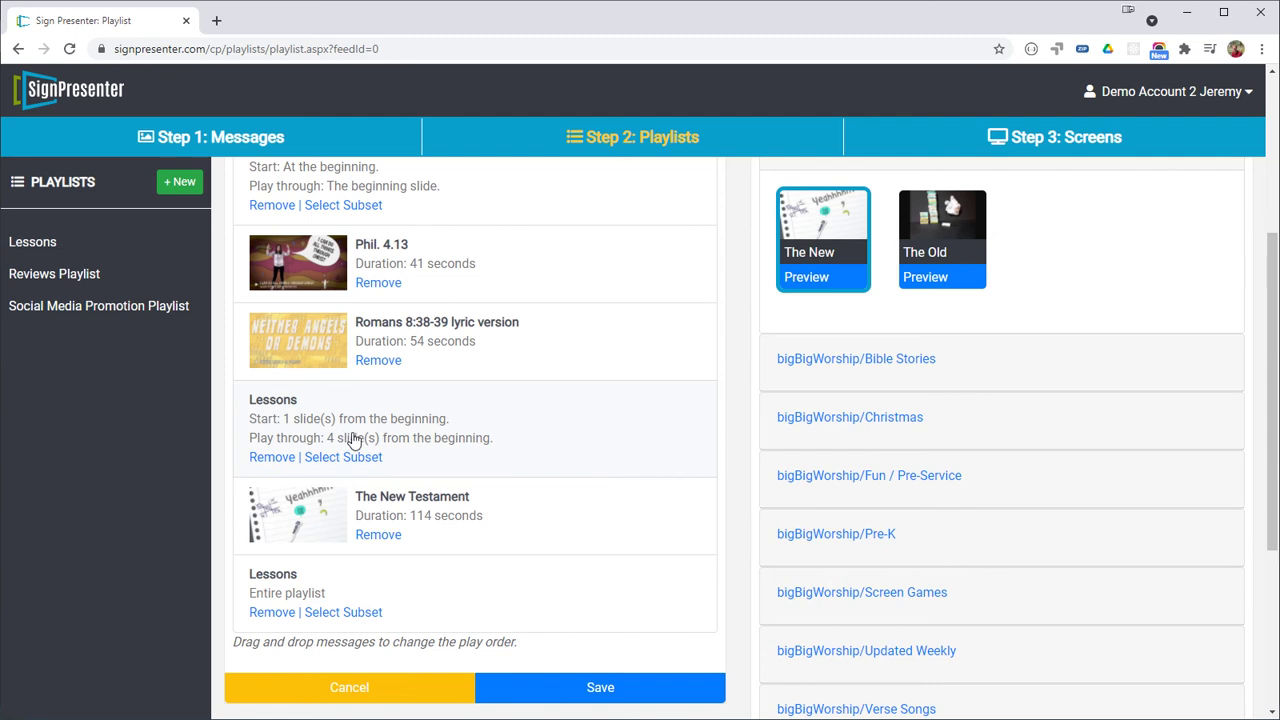
scroll(351, 437, "down", 2)
- Open the third Lessons entry's subset options and review its items up to item 4
left_click(327, 374)
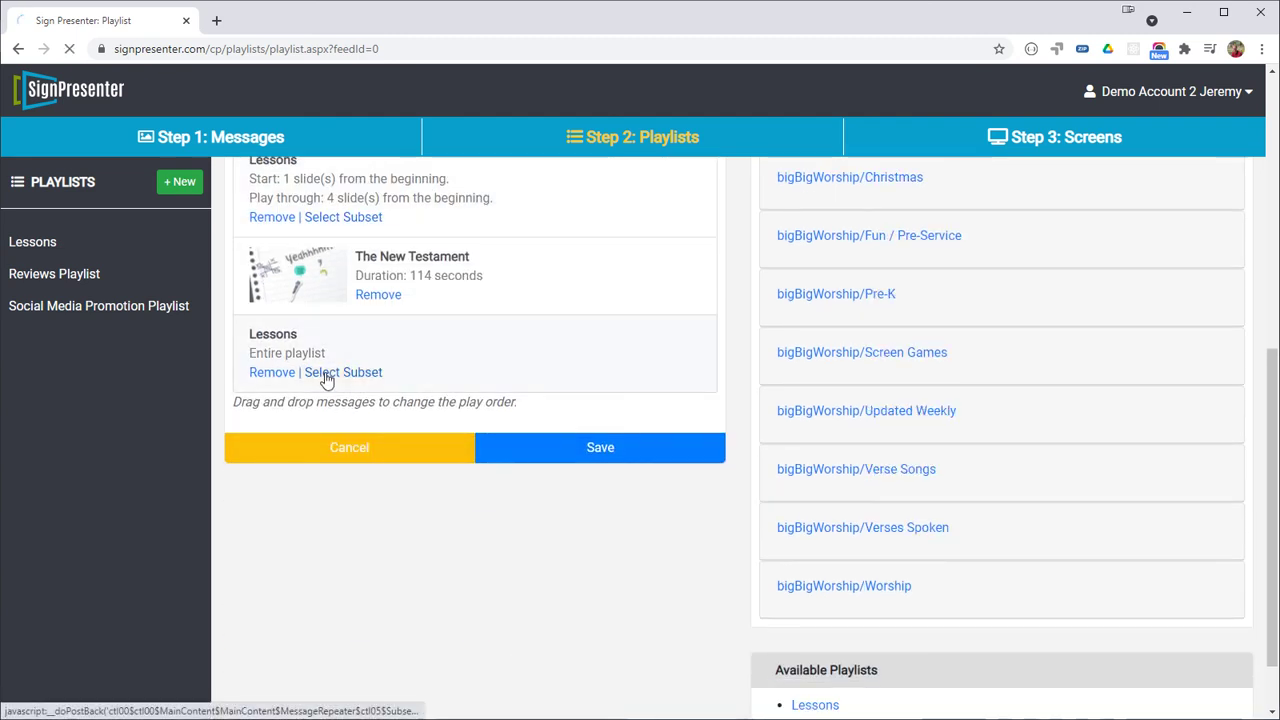
scroll(386, 406, "down", 3)
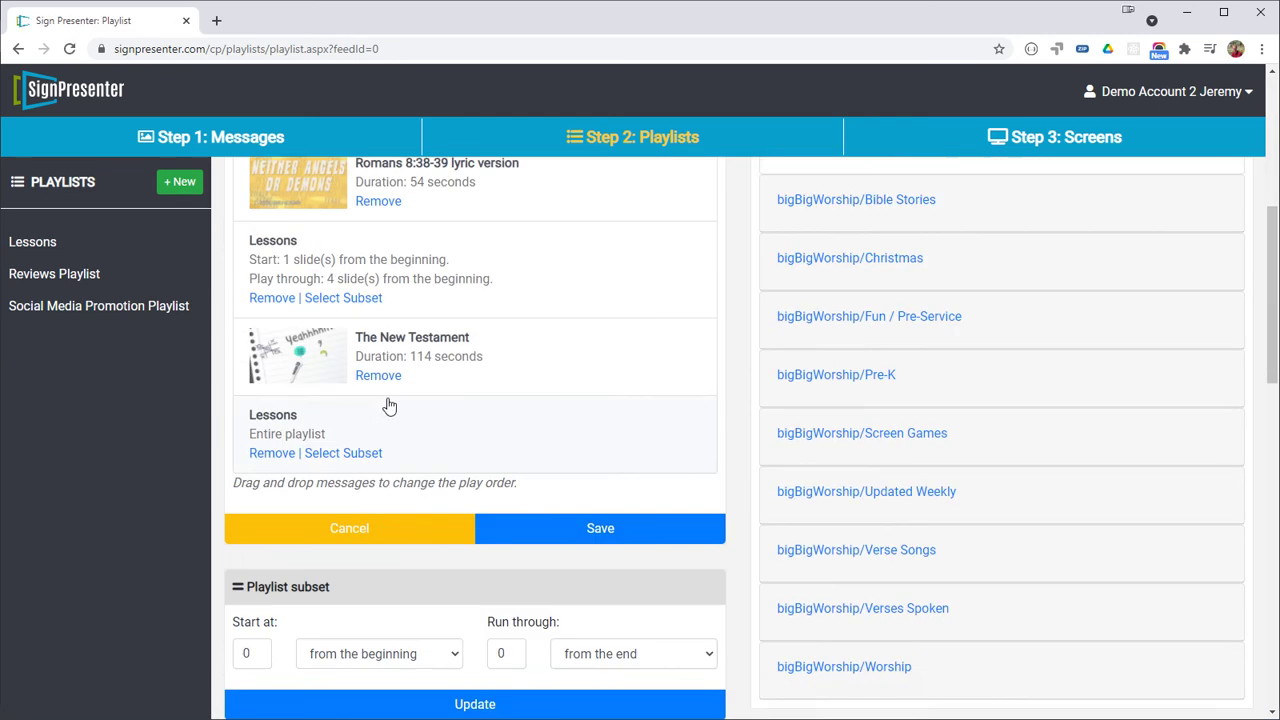
scroll(303, 658, "down", 2)
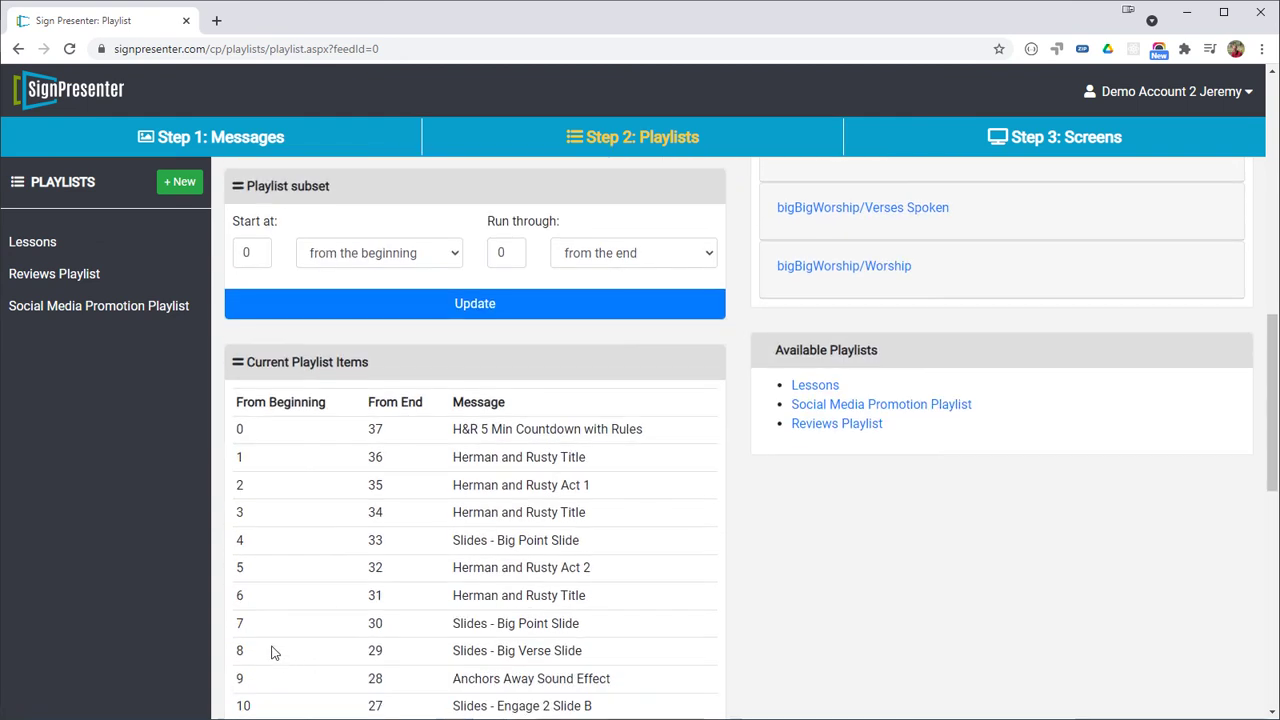
left_click_drag(246, 547, 497, 437)
left_click(588, 548)
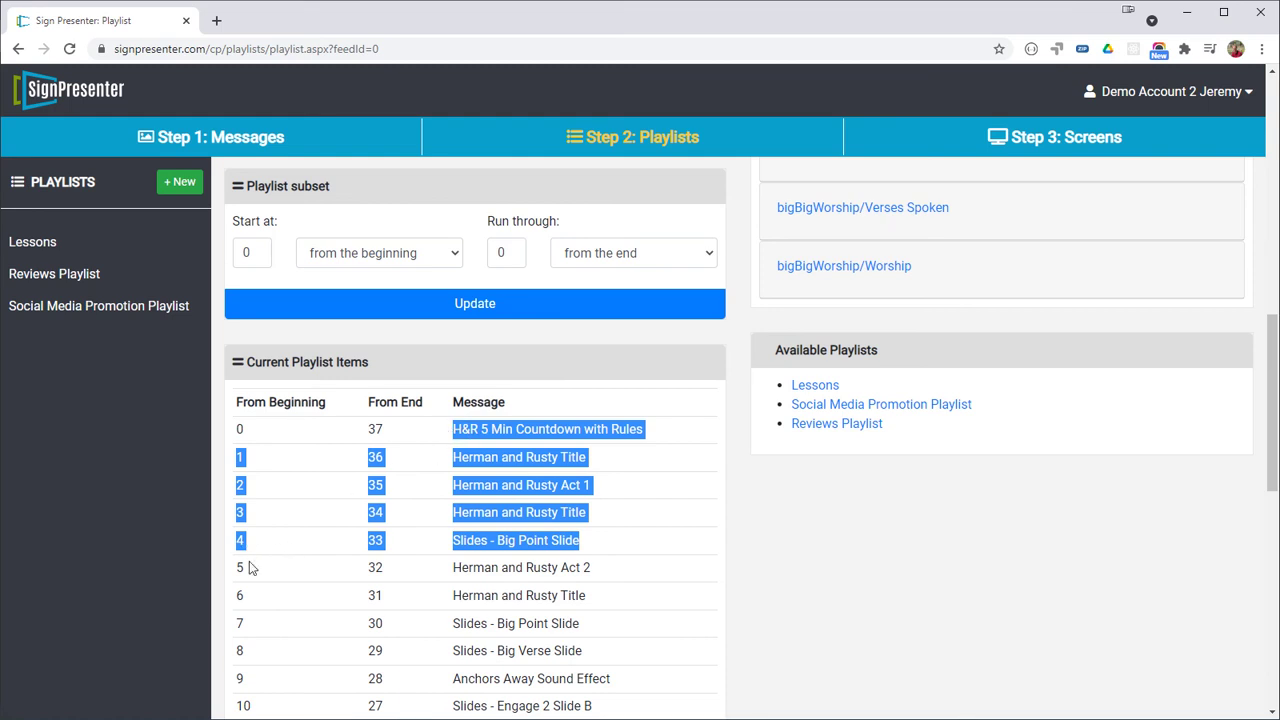
- Set Start at to slide 5 from the beginning, keep Run through 0 from the end, and update
double_click(256, 252)
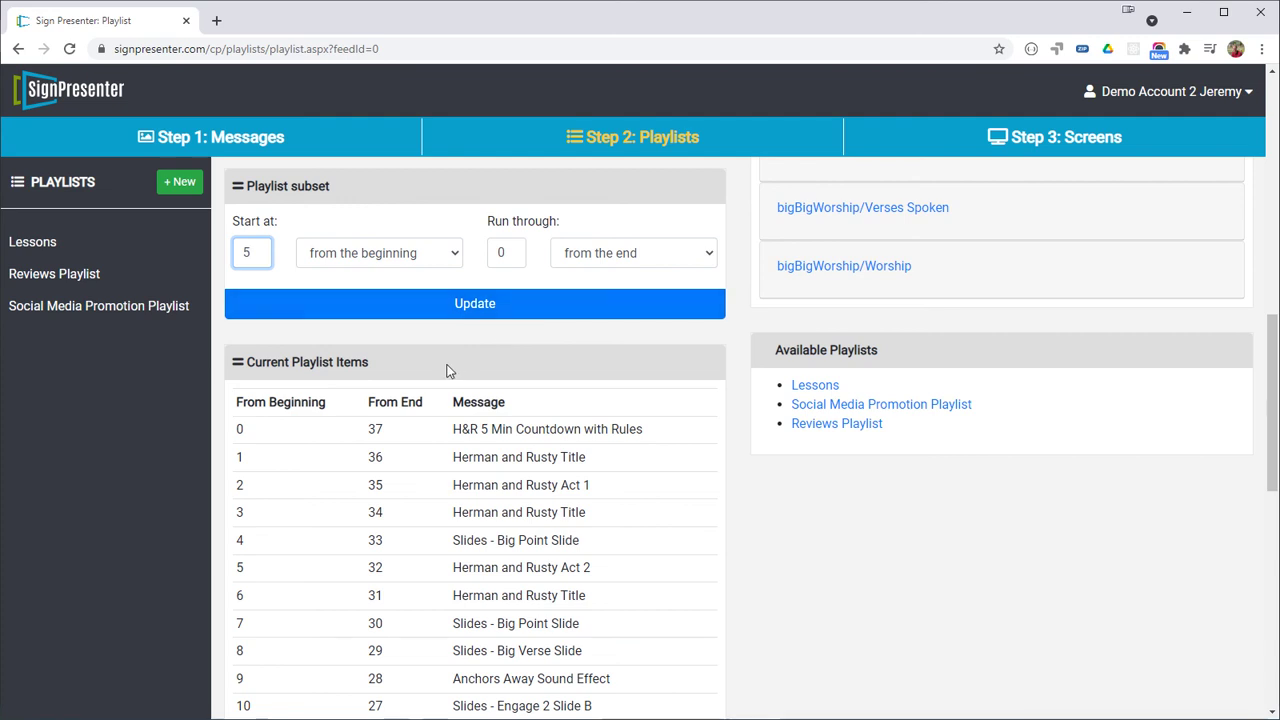
scroll(432, 392, "down", 1)
scroll(432, 395, "down", 8)
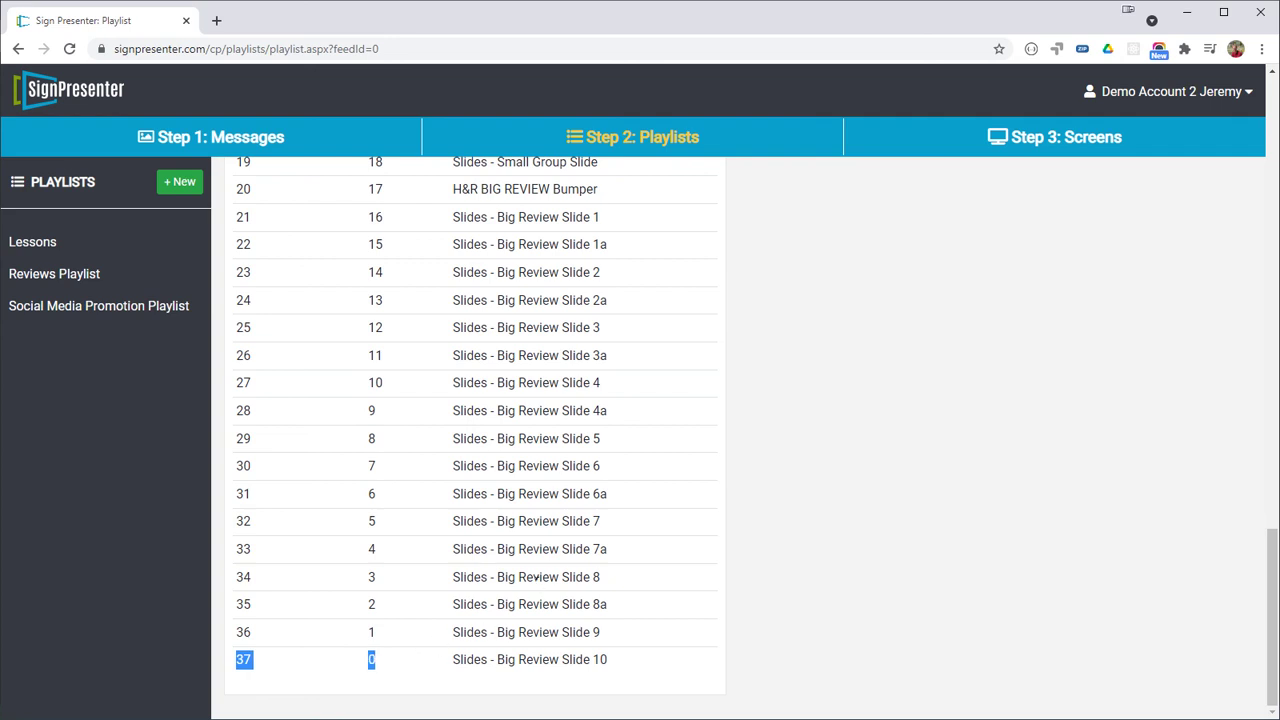
scroll(528, 577, "up", 8)
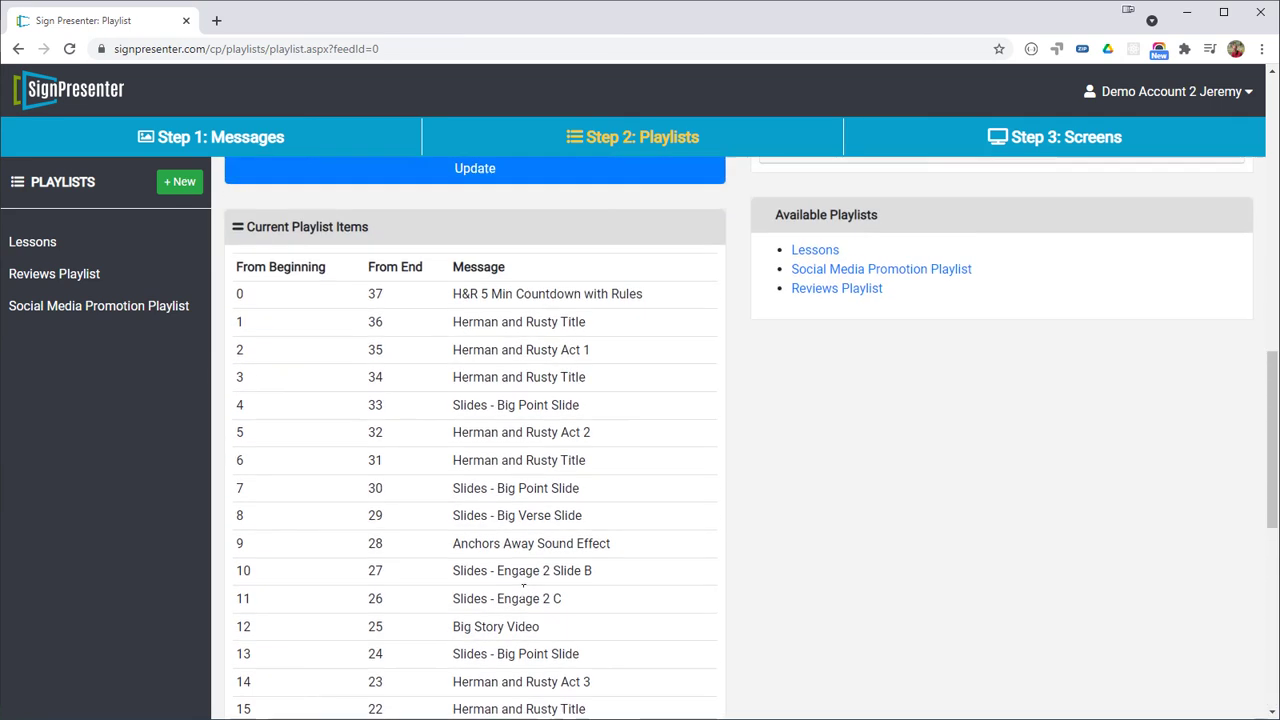
scroll(528, 573, "up", 2)
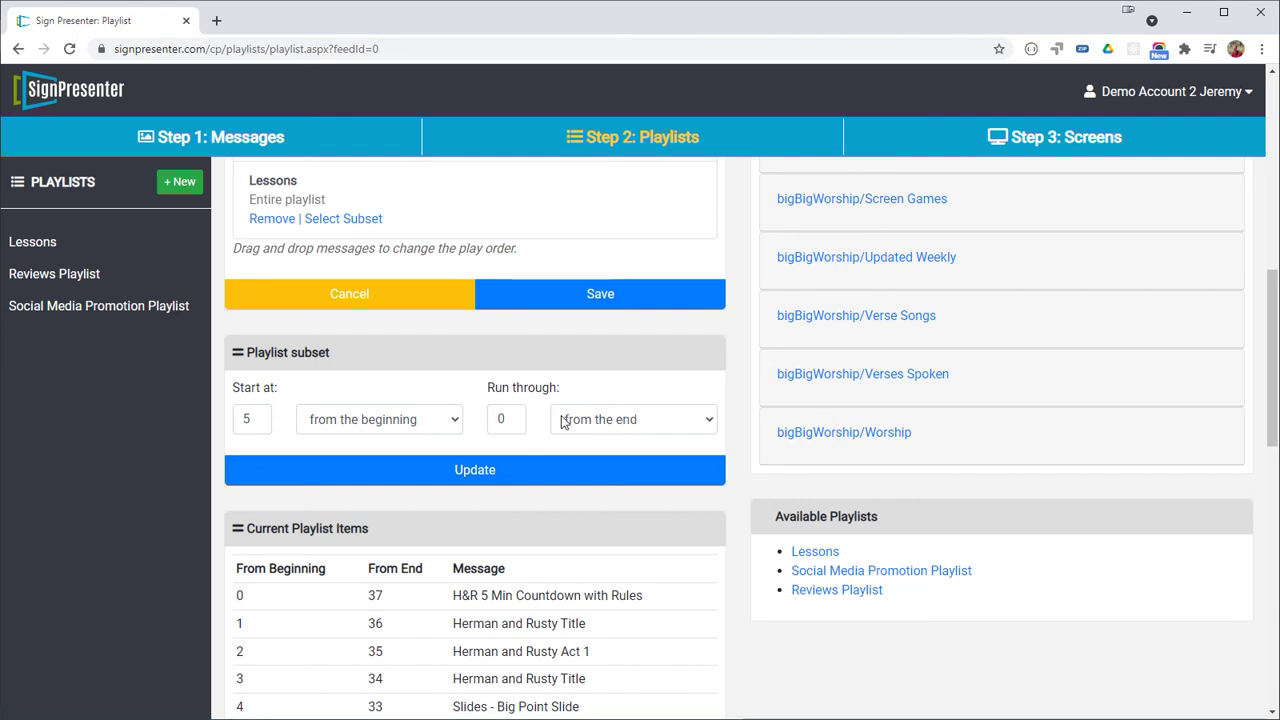
double_click(501, 420)
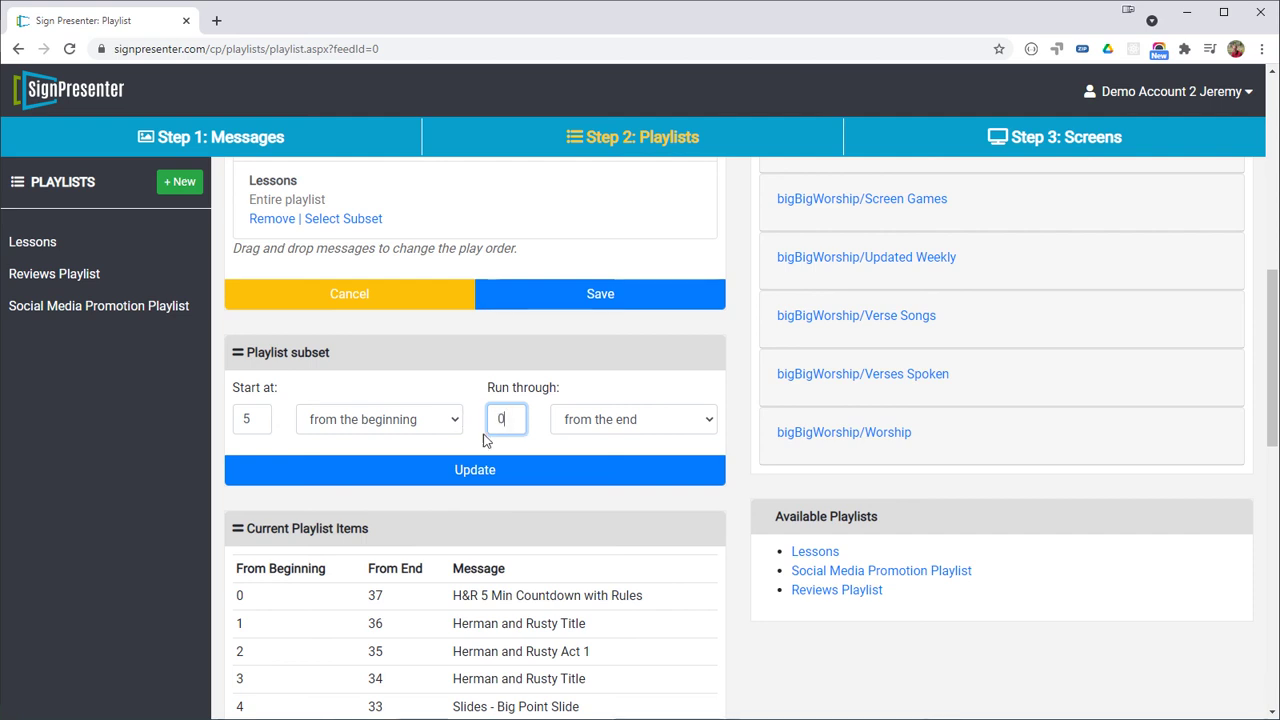
left_click(510, 470)
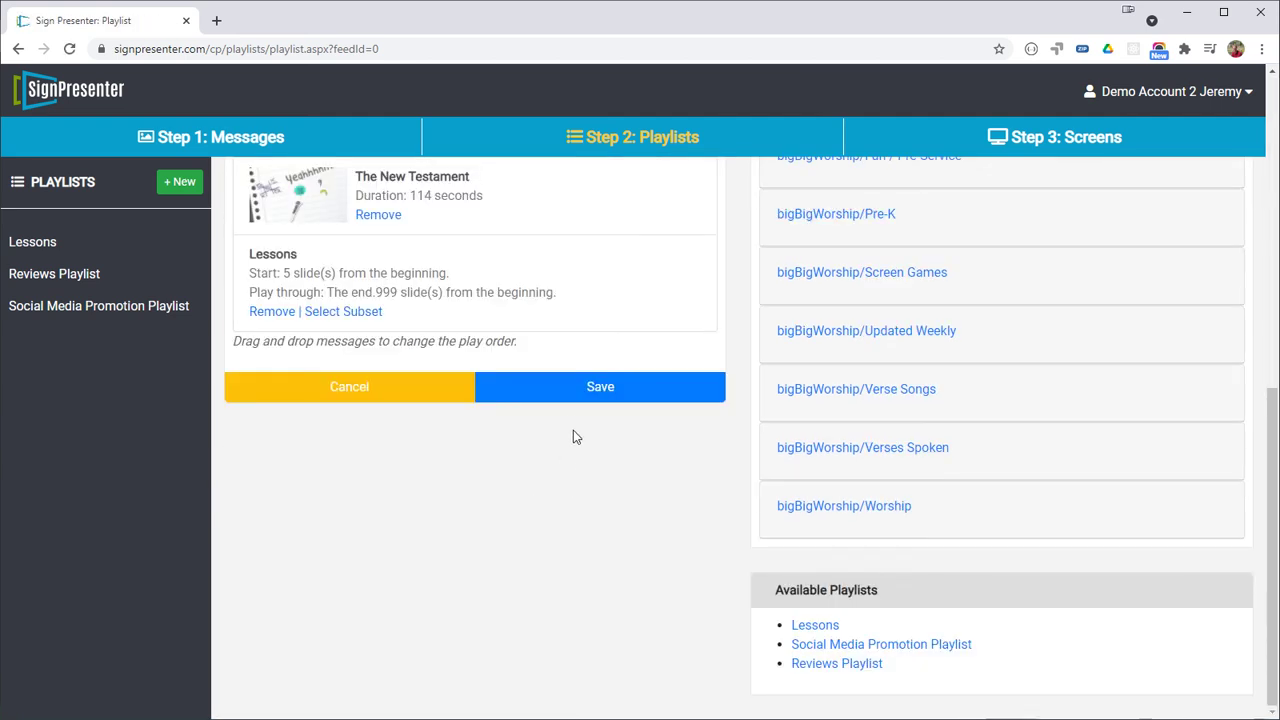
- Save New Playlist and reopen it to check its six Lessons and song entries in order
left_click(565, 395)
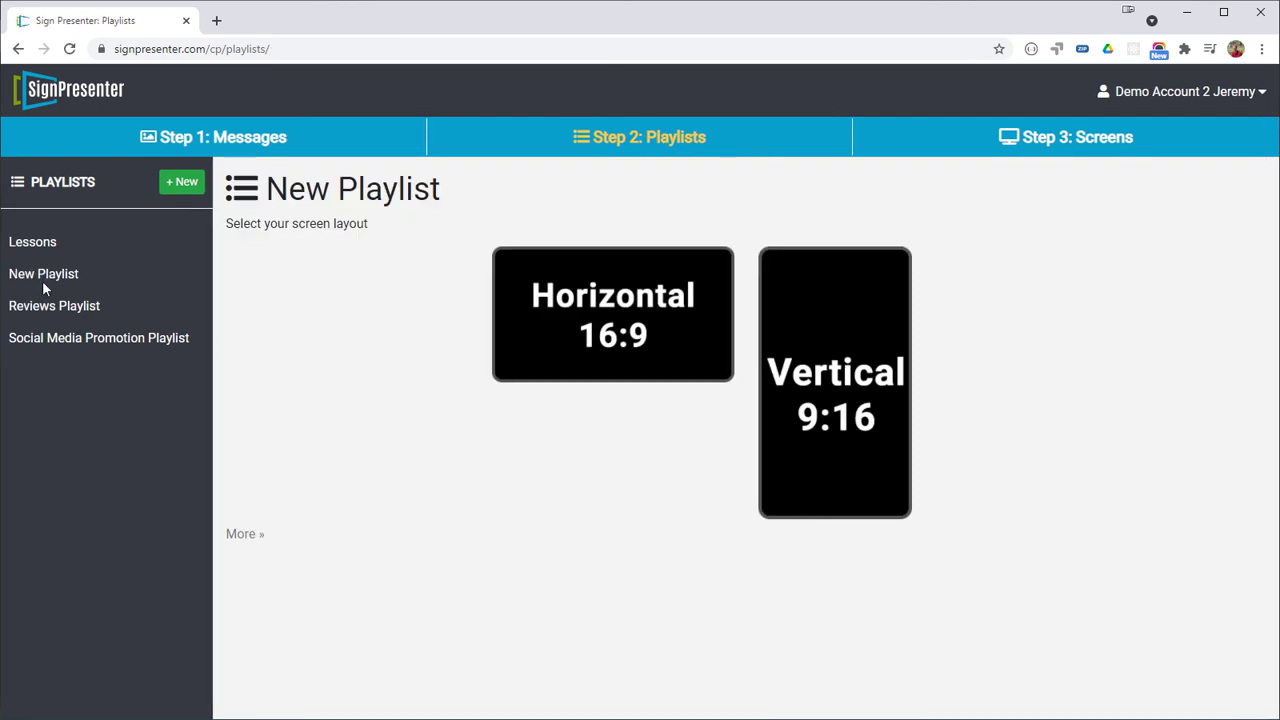
left_click(44, 281)
scroll(410, 292, "down", 3)
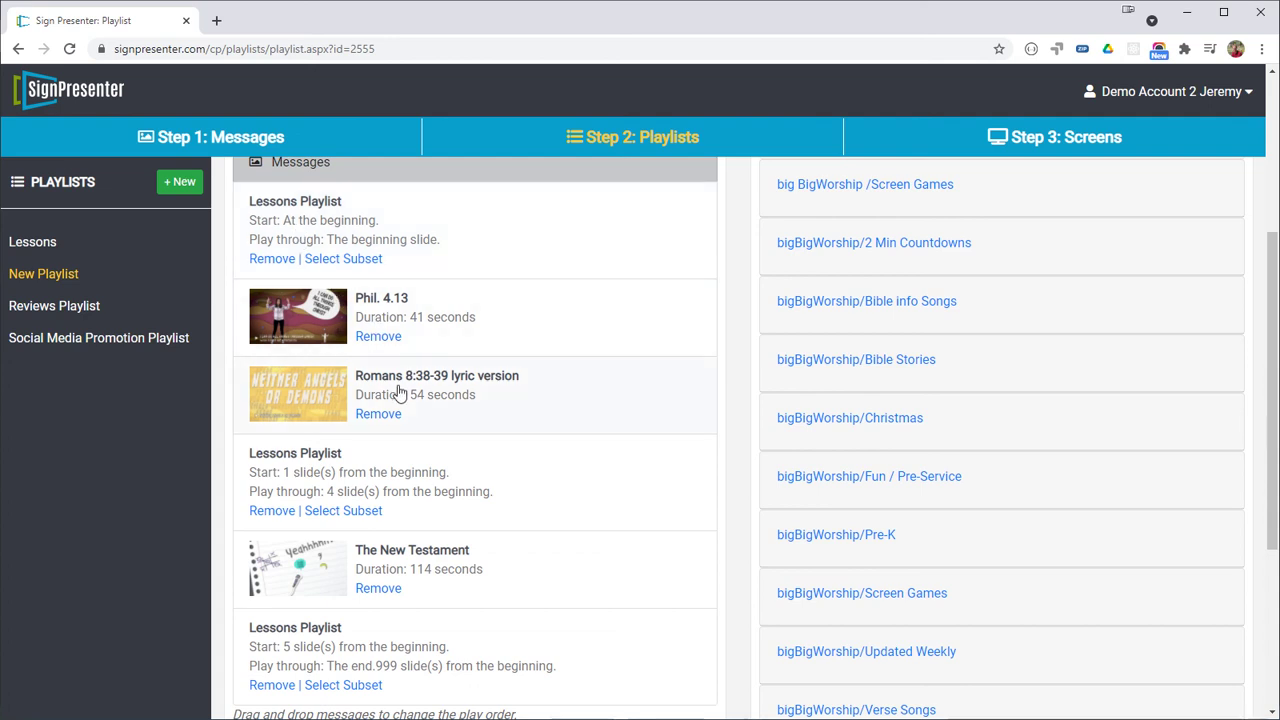
scroll(398, 390, "down", 1)
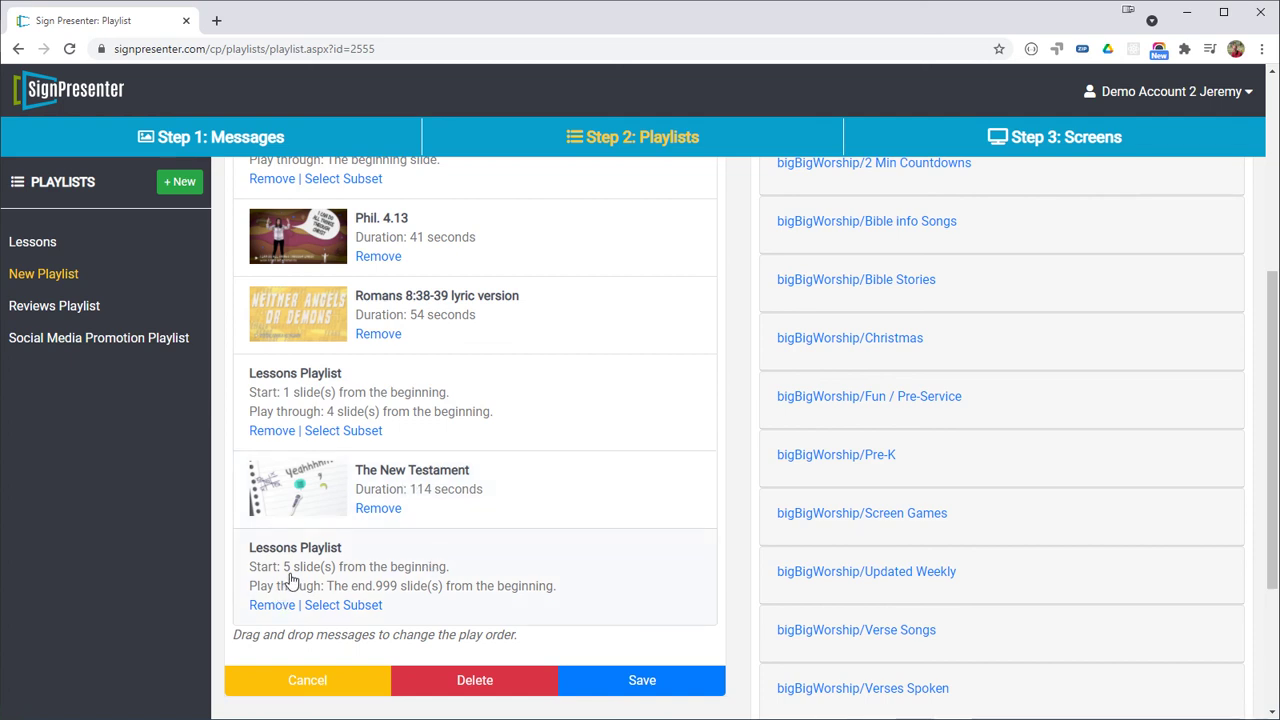
scroll(700, 687, "down", 3)
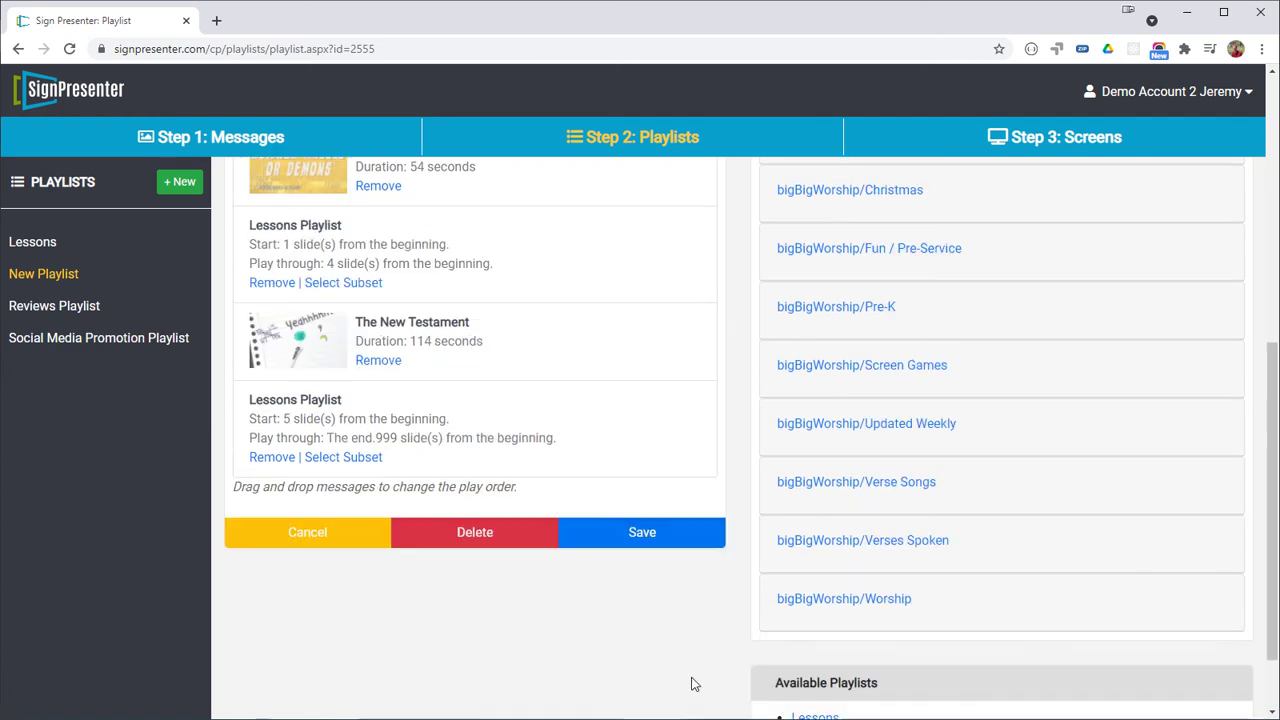
scroll(709, 607, "up", 10)
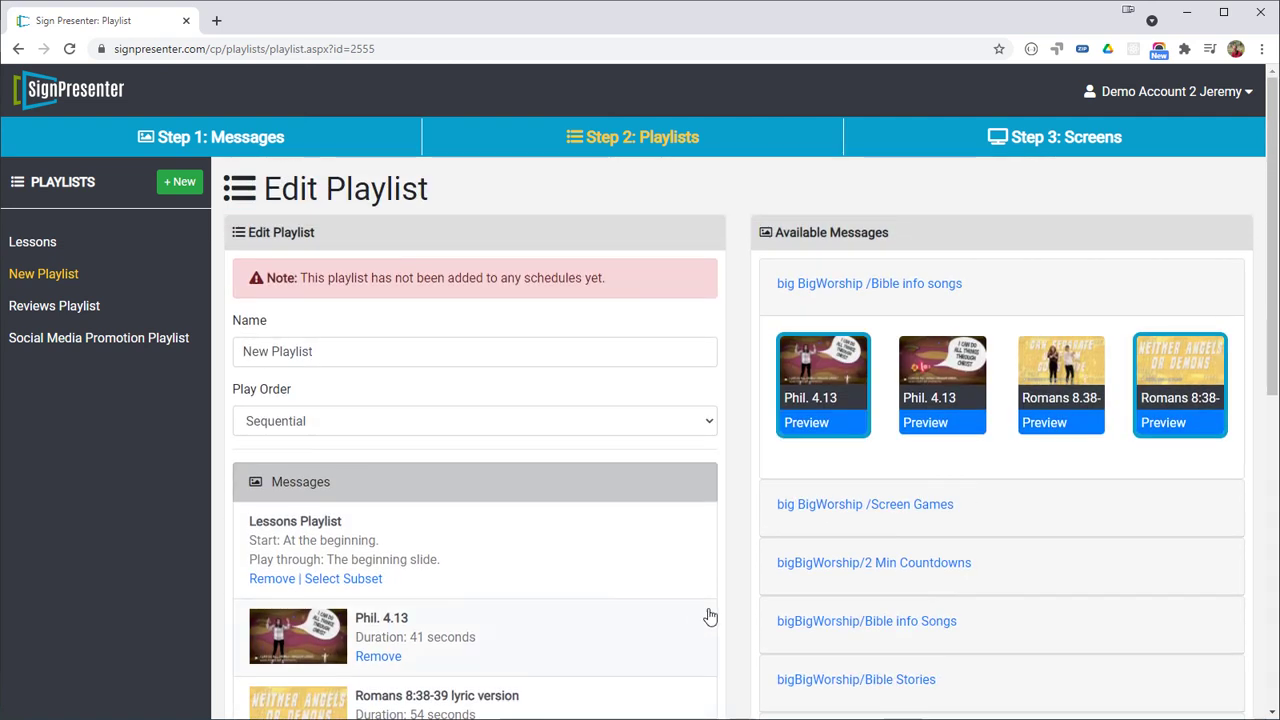